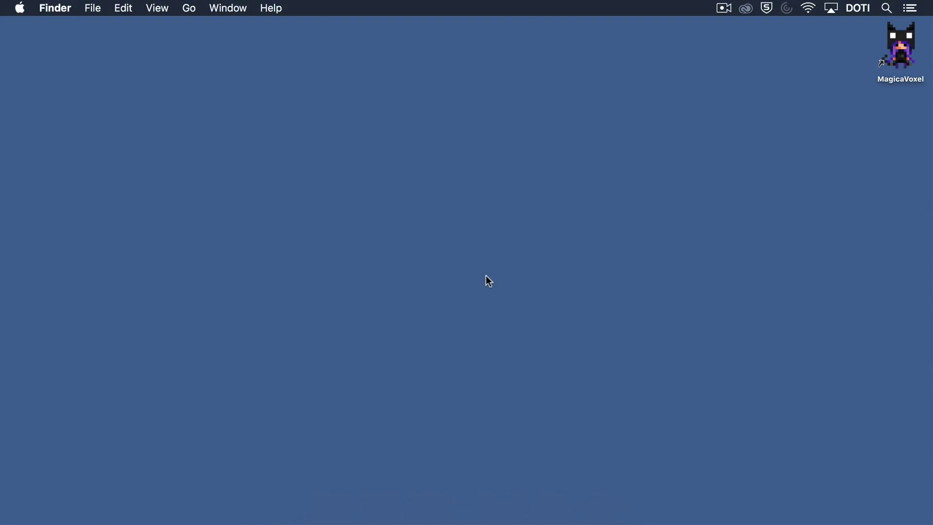
Step: Launch MagicaVoxel, then collapse and re-expand the Palette and Brush panels
double_click(900, 47)
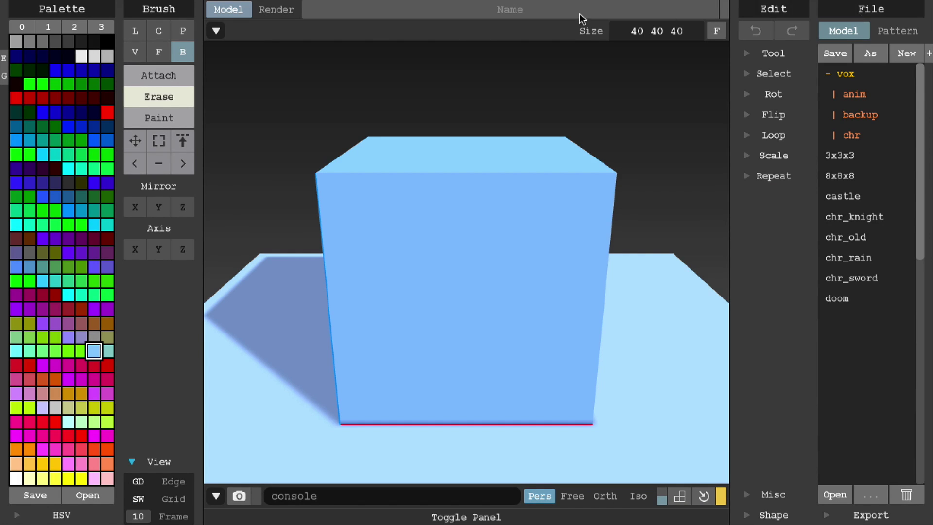
click(62, 11)
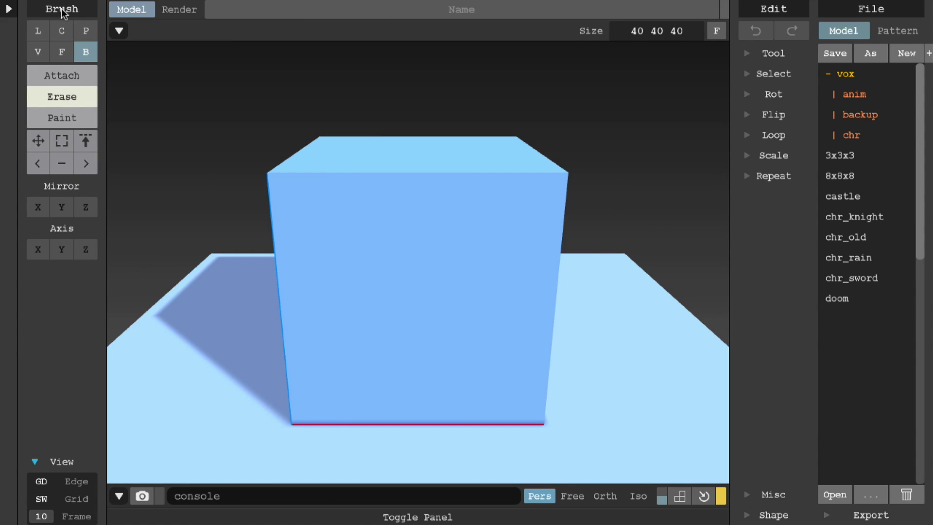
click(31, 10)
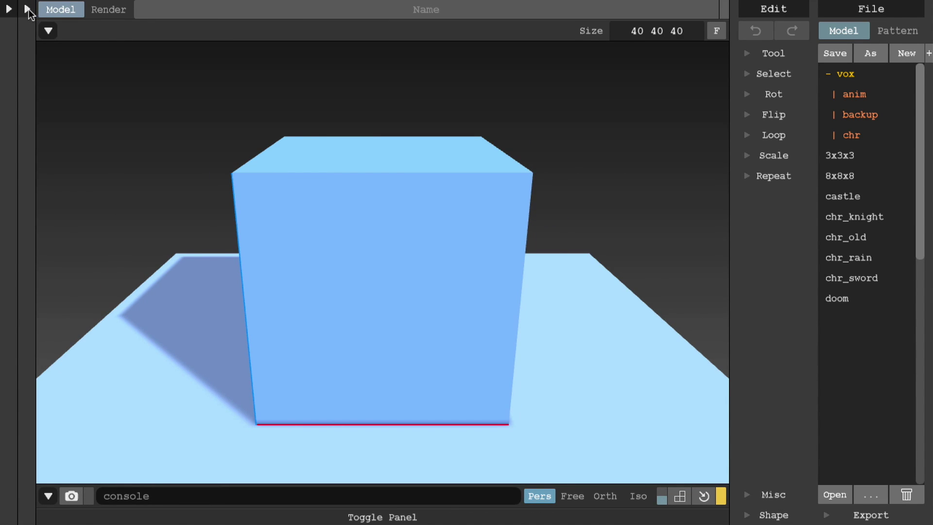
click(28, 10)
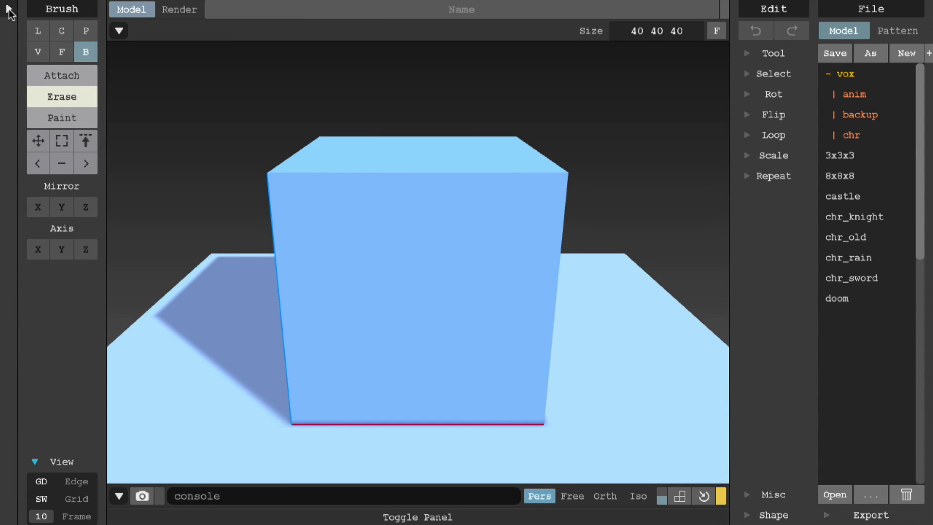
click(9, 10)
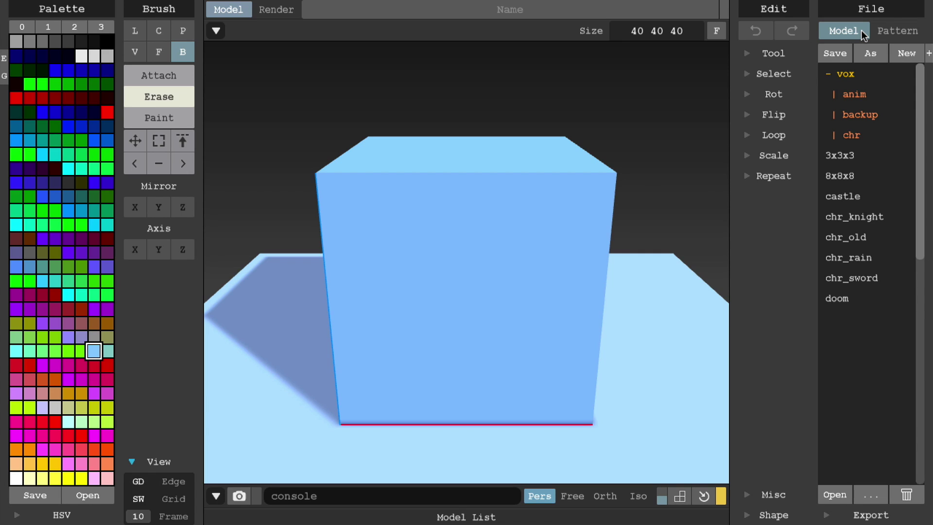
Step: Browse the sample models 8x8x8, castle, chr_knight, chr_old, chr_rain, chr_sword and doom
click(906, 31)
click(863, 154)
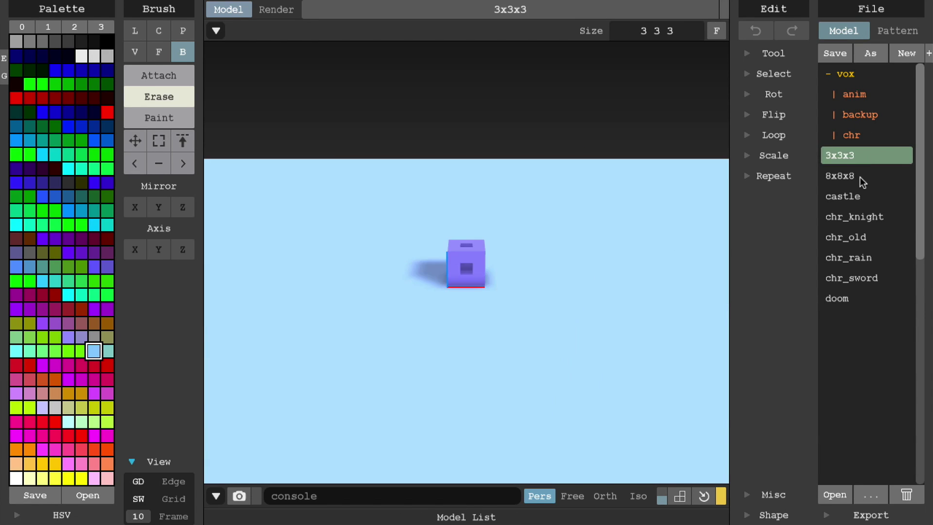
click(860, 175)
click(850, 196)
click(855, 217)
click(861, 239)
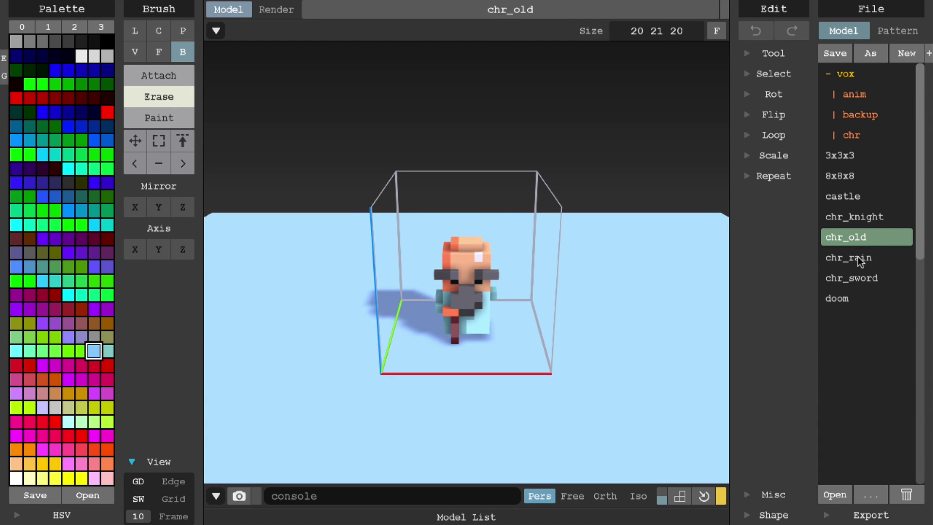
click(858, 257)
click(861, 279)
click(862, 297)
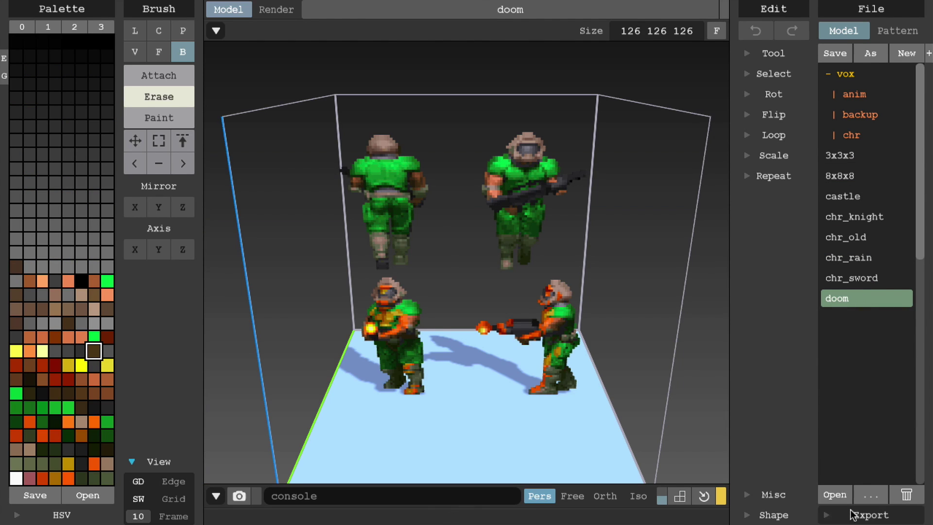
Step: Toggle the Export format options open and closed, then load the castle model
click(871, 514)
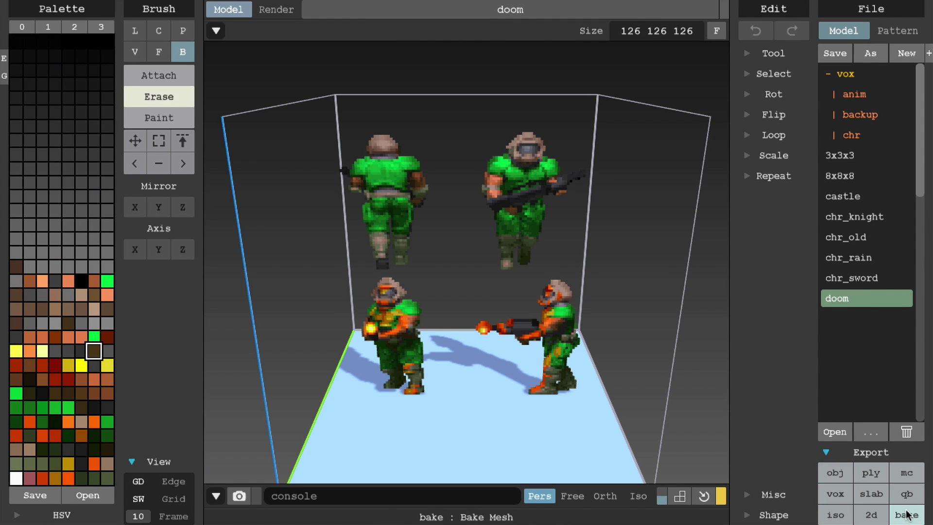
click(893, 453)
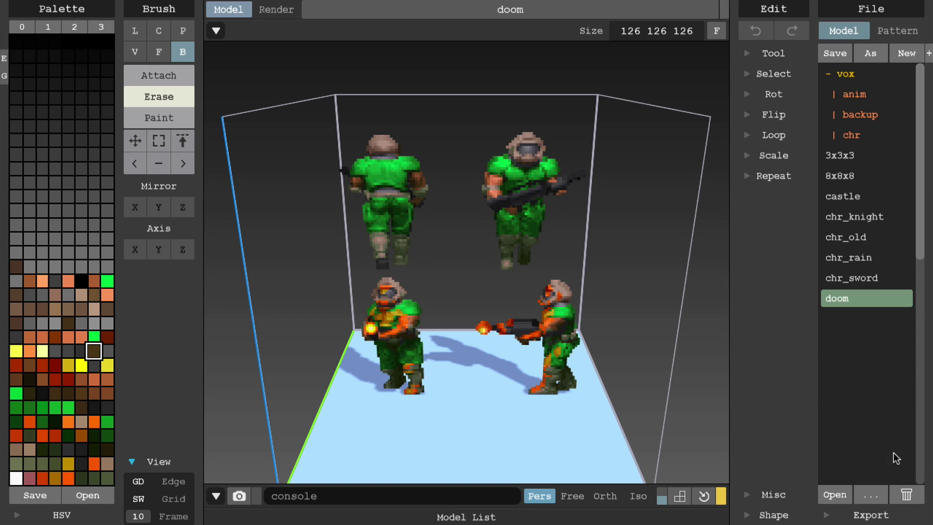
click(865, 197)
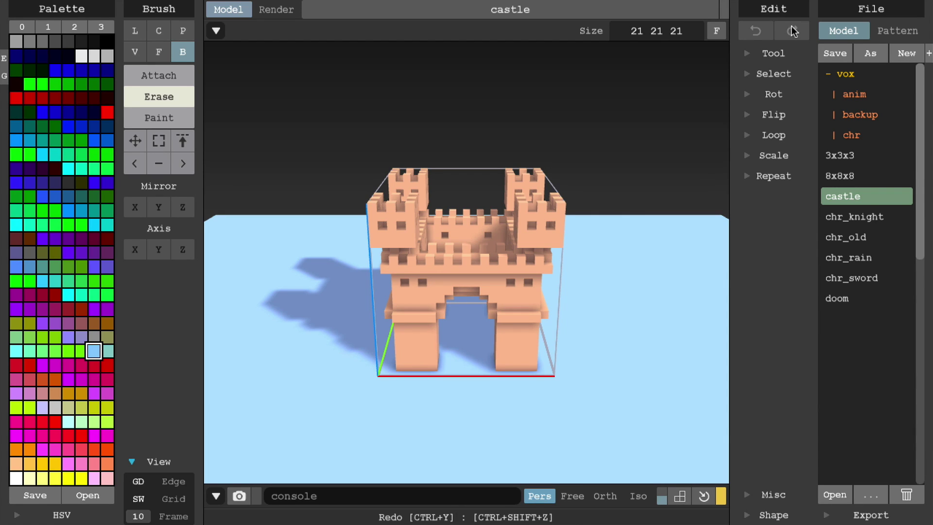
click(787, 53)
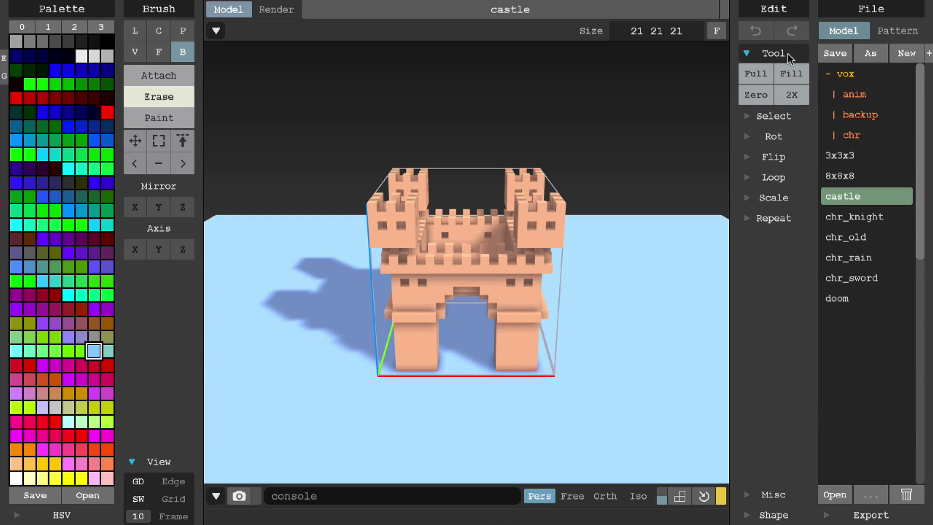
click(756, 74)
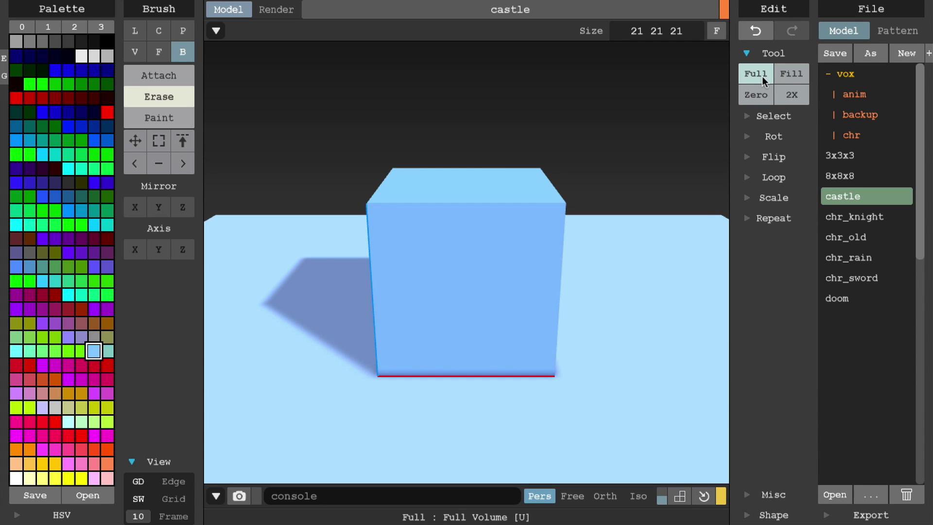
key(super+z)
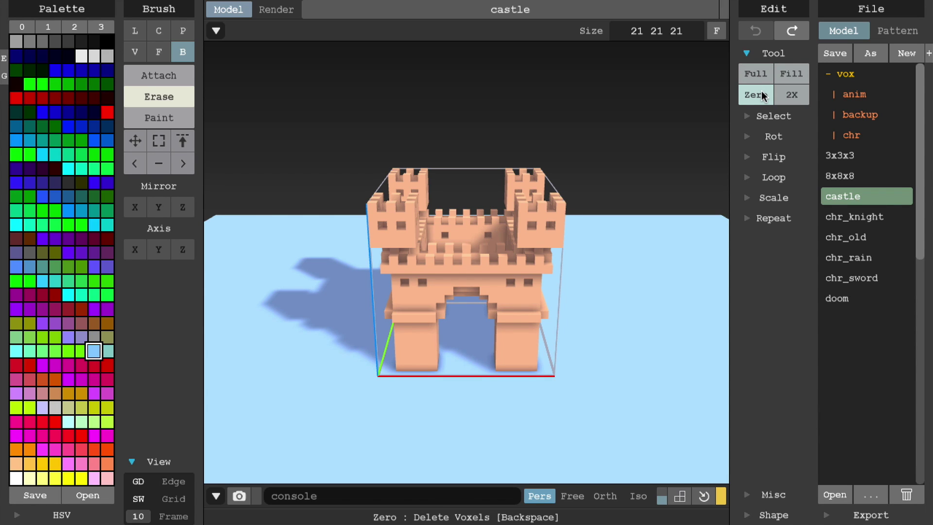
click(762, 95)
key(super+z)
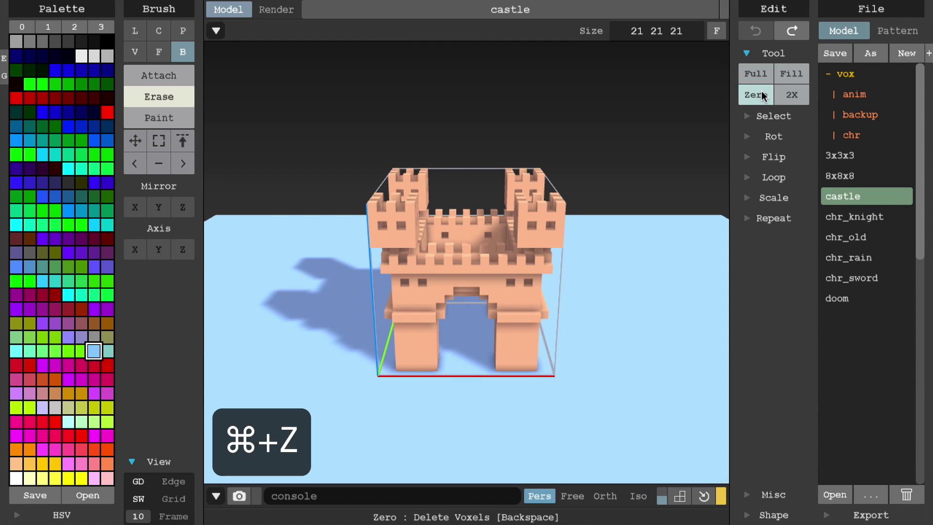
click(783, 80)
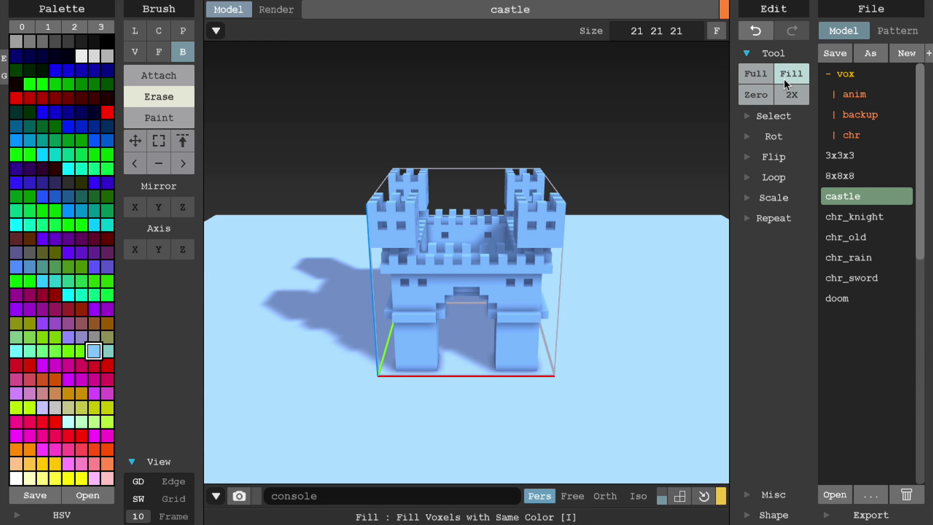
key(super+z)
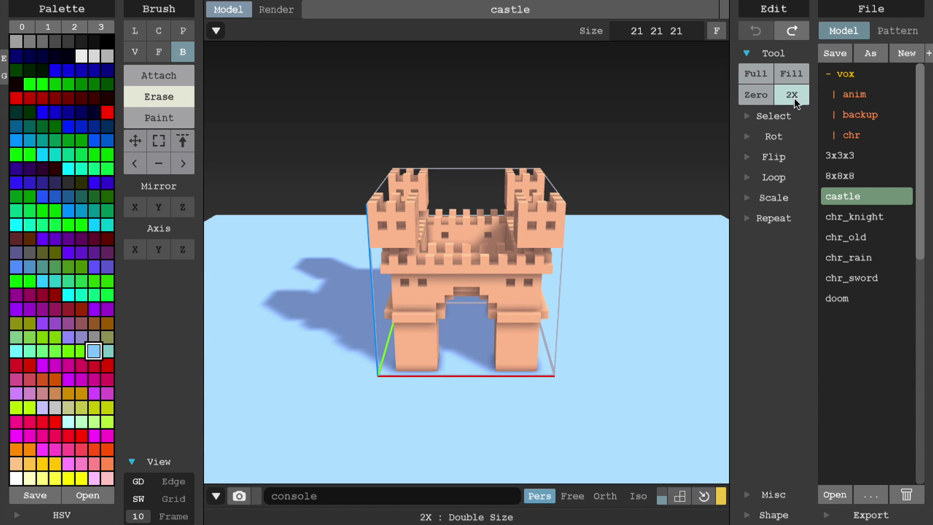
click(791, 95)
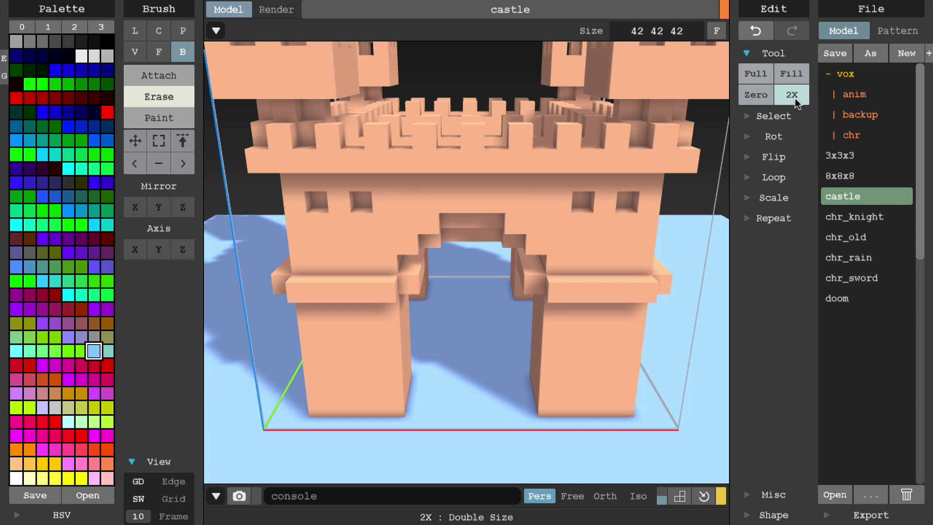
key(super+z)
Step: Select all castle voxels, invert, select all again, then clear the selection with None
click(777, 55)
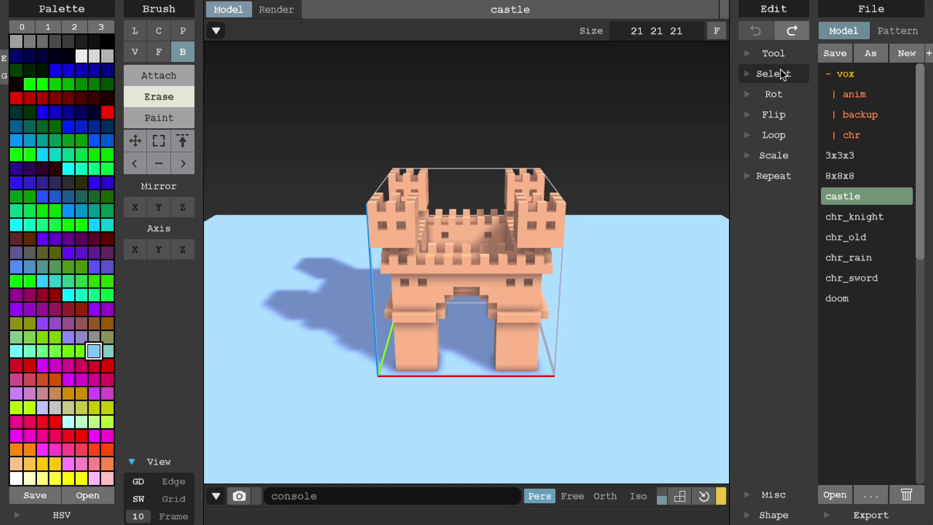
click(793, 74)
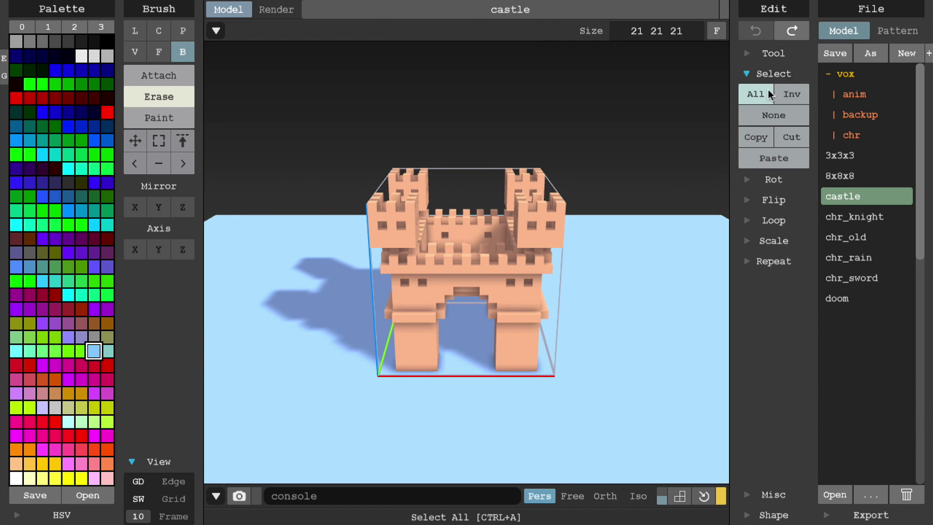
click(755, 94)
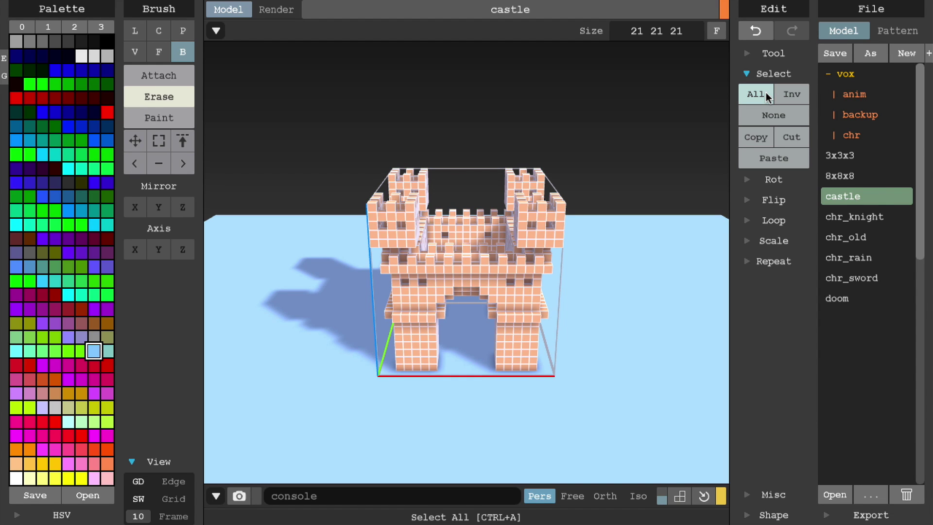
click(803, 95)
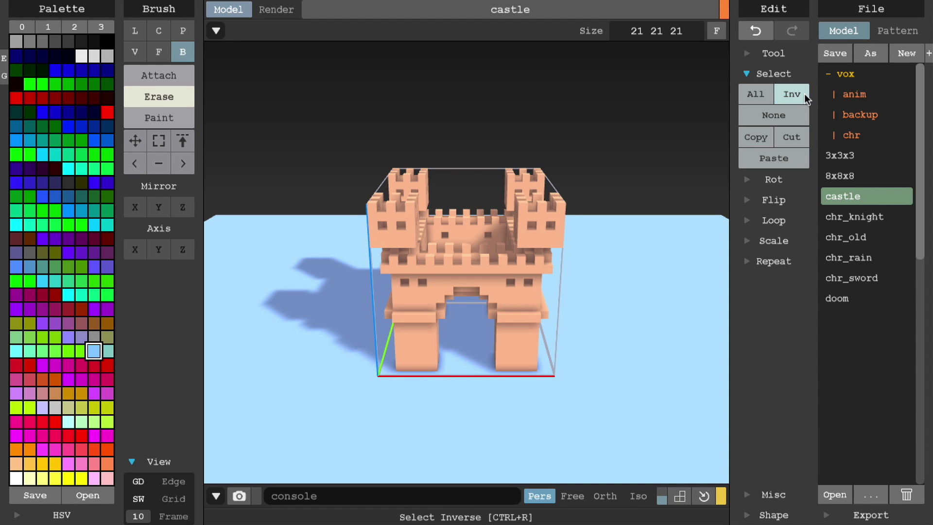
click(767, 95)
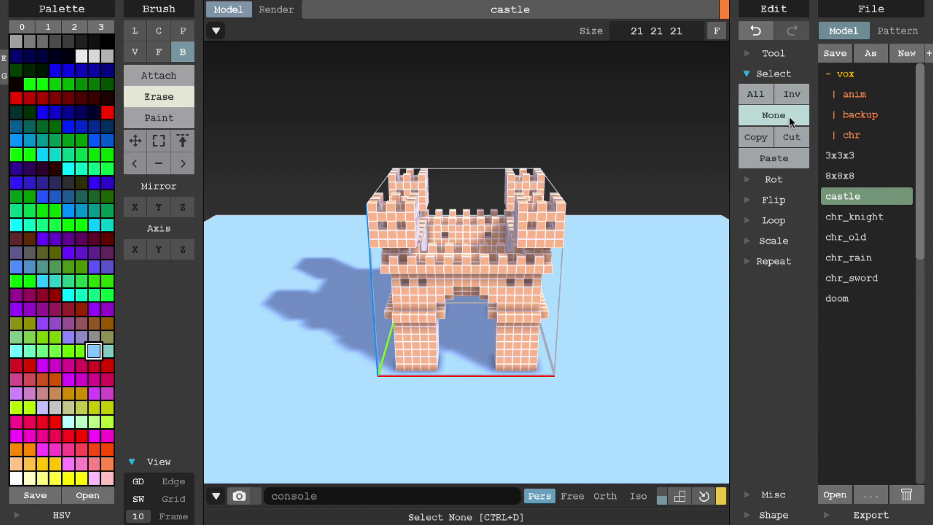
click(794, 121)
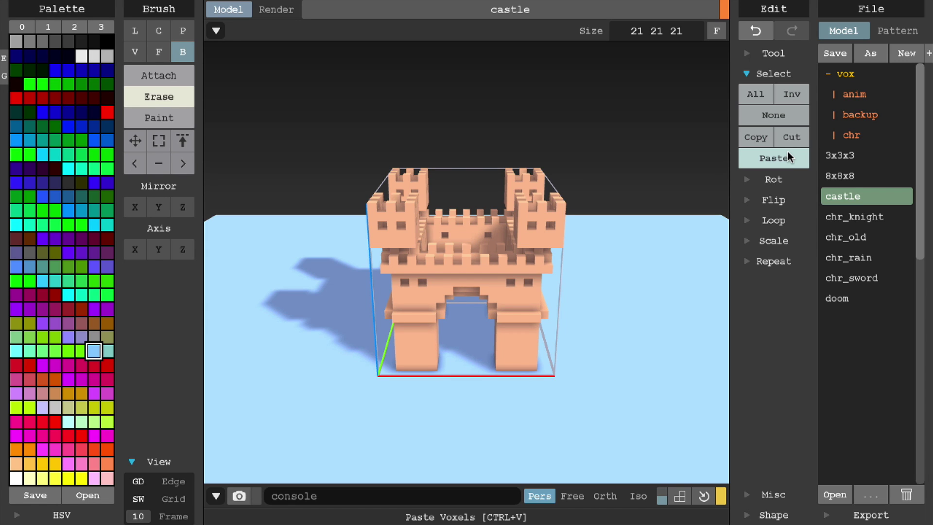
Step: Rotate the castle 90° three times about X, three times about Y, once about Z
click(797, 75)
click(794, 94)
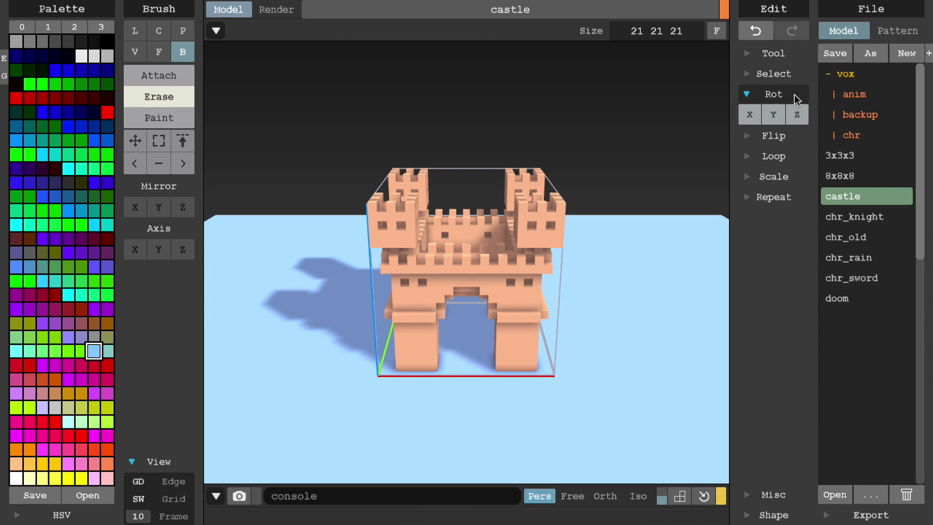
click(756, 122)
click(755, 122)
click(756, 122)
click(755, 122)
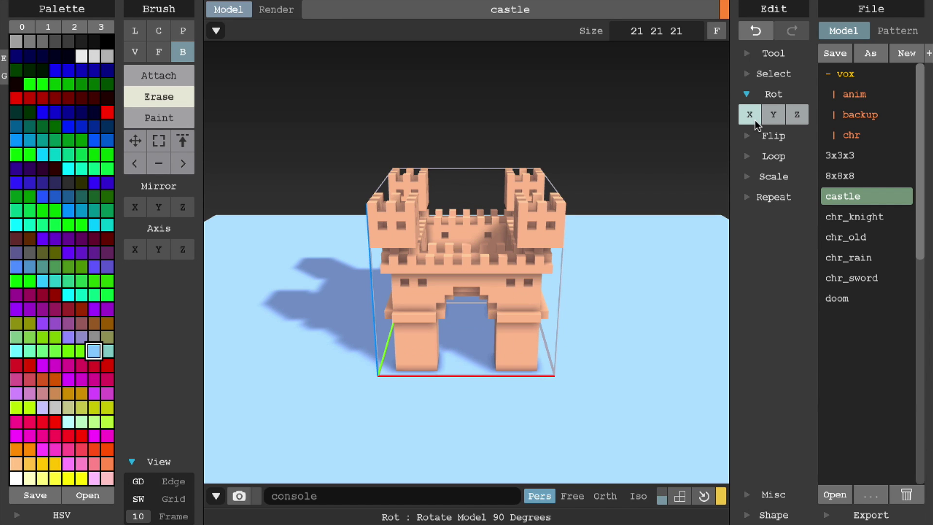
click(769, 121)
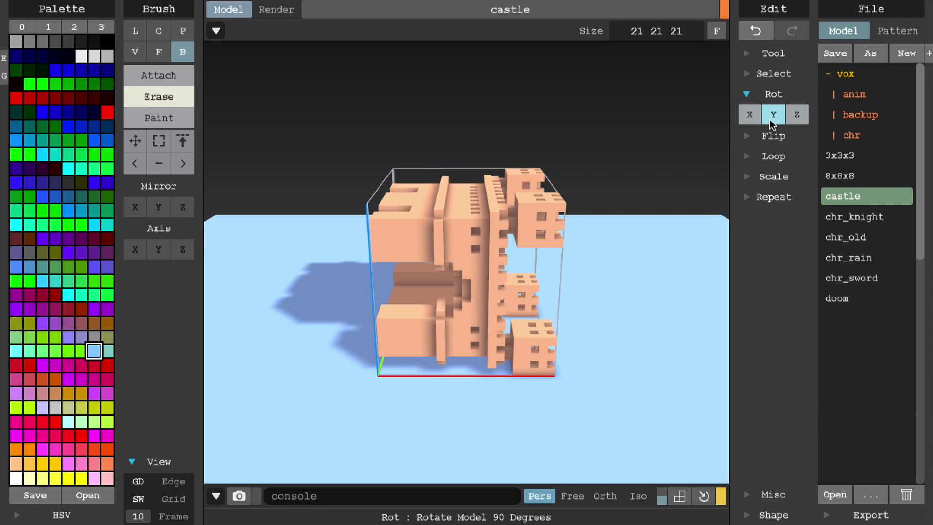
click(770, 121)
click(769, 121)
click(769, 120)
click(794, 123)
click(794, 123)
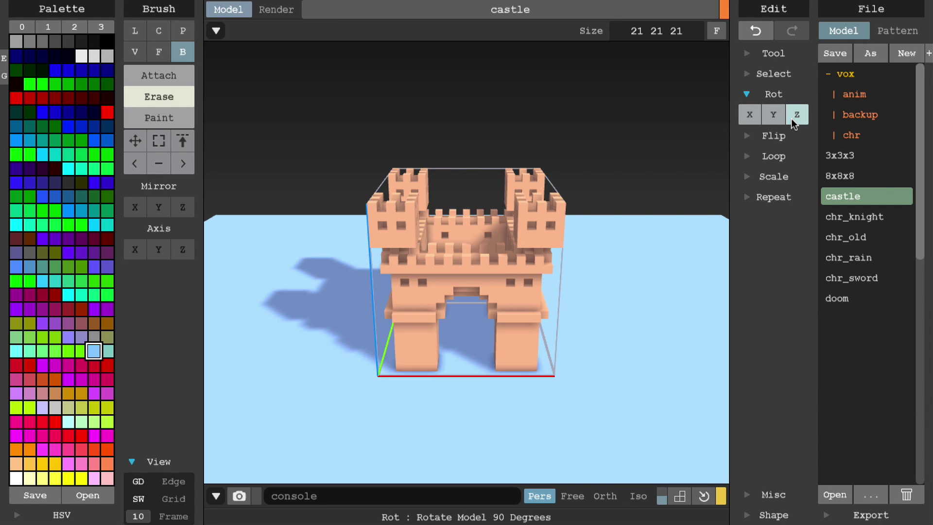
click(791, 96)
Step: Flip the castle upside down along Z and back upright
click(790, 115)
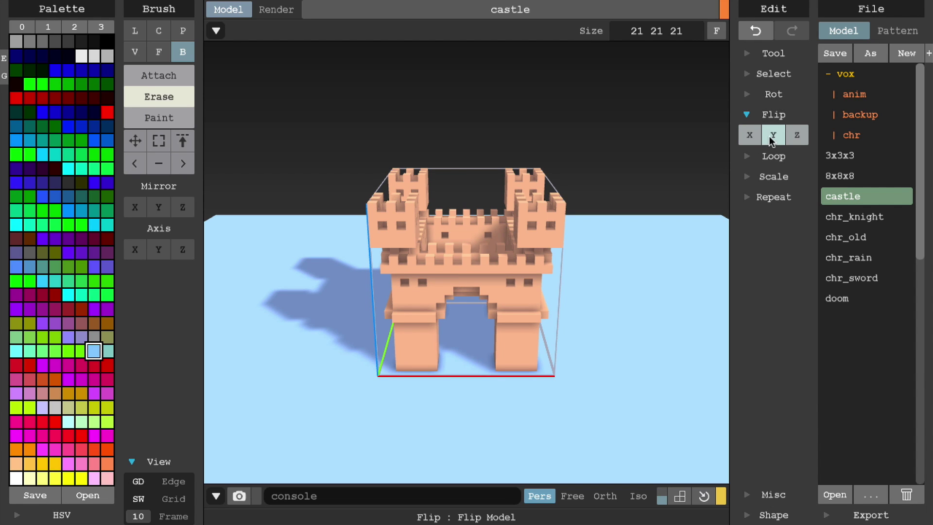
click(795, 138)
click(795, 138)
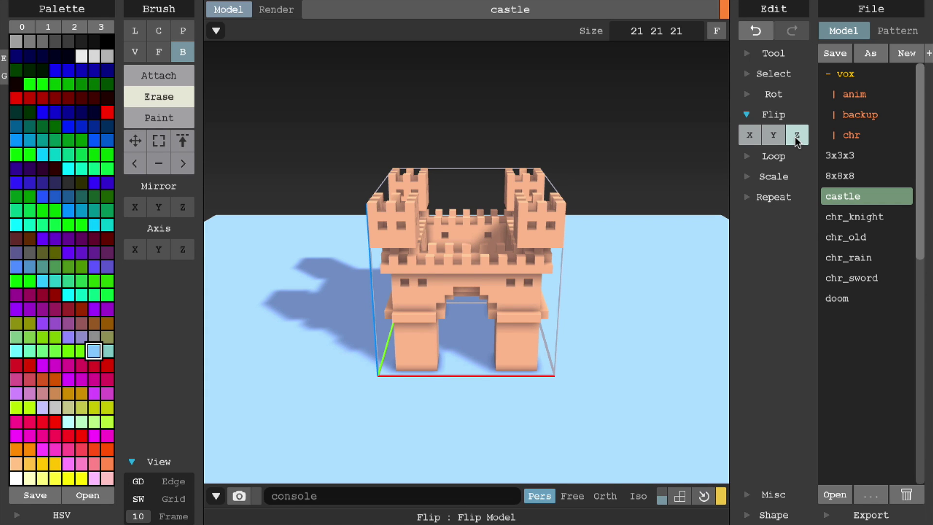
click(796, 116)
Step: Loop the castle six steps along +X so its voxels wrap around the box
click(796, 135)
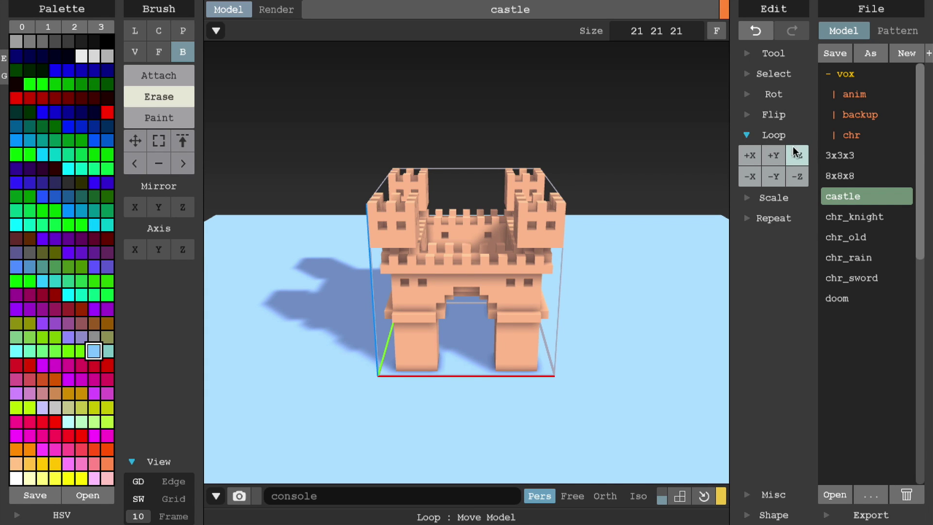
click(750, 155)
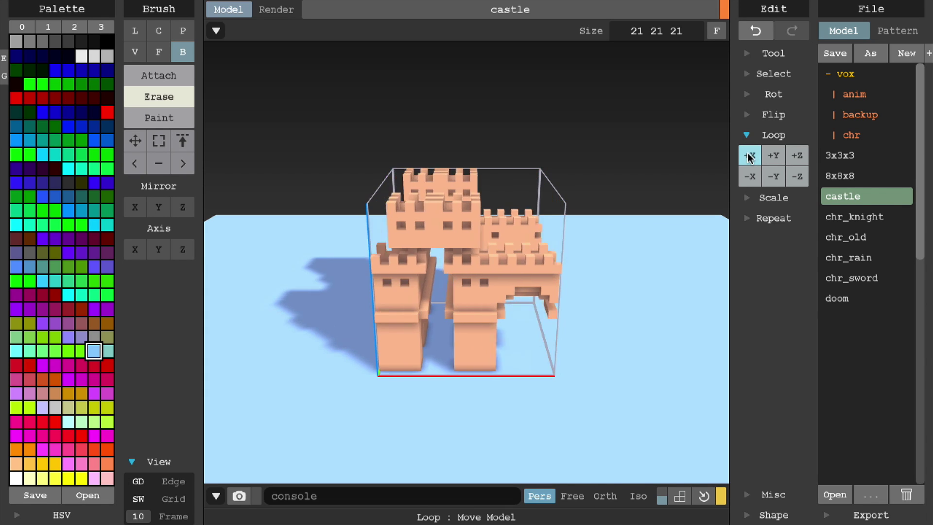
click(749, 156)
click(750, 156)
click(749, 156)
click(749, 156)
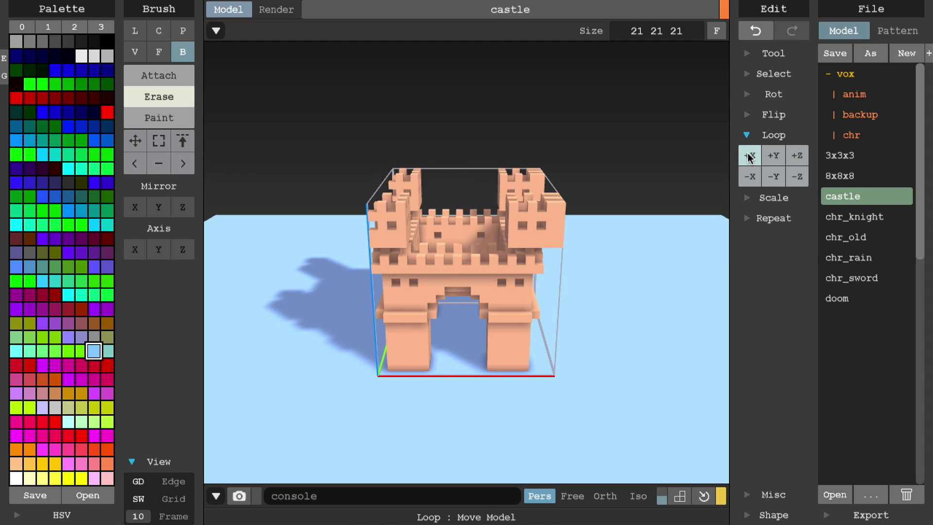
click(750, 155)
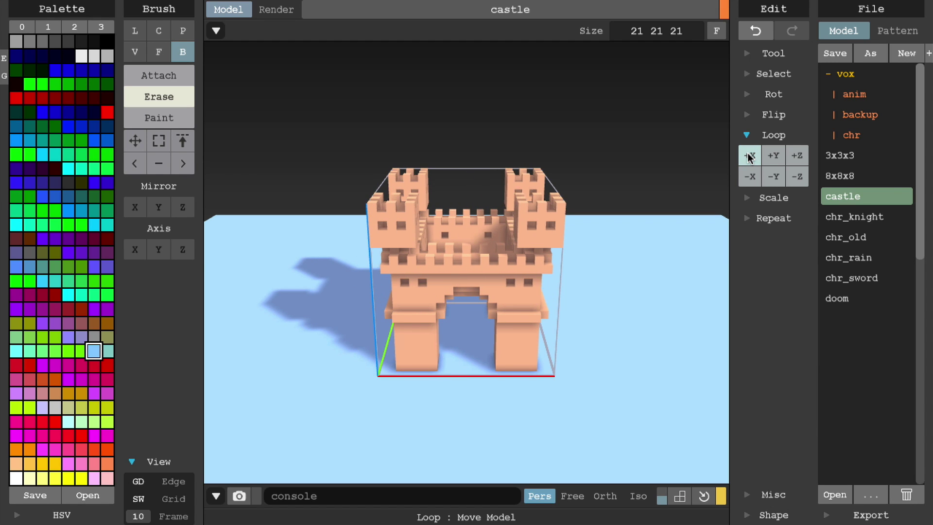
Step: Scale the castle by 0.5, then undo back to full size
click(797, 138)
click(794, 155)
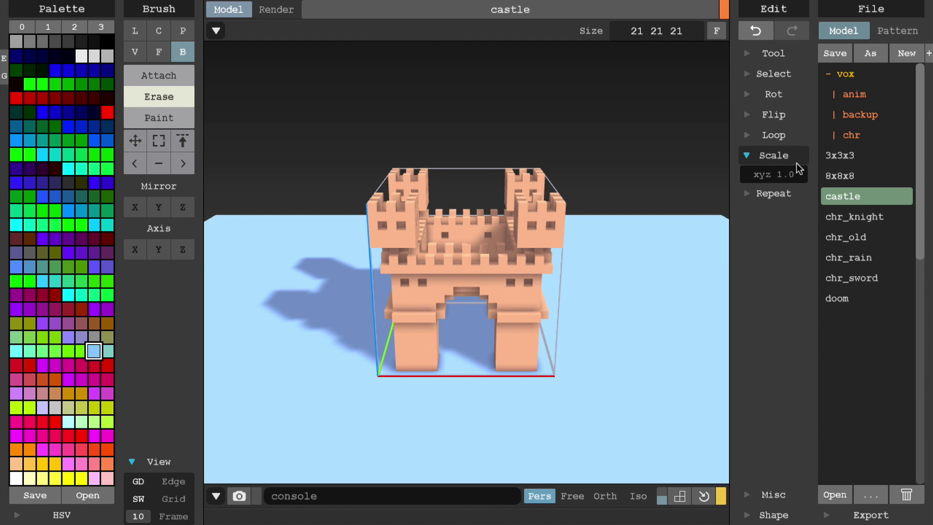
click(796, 174)
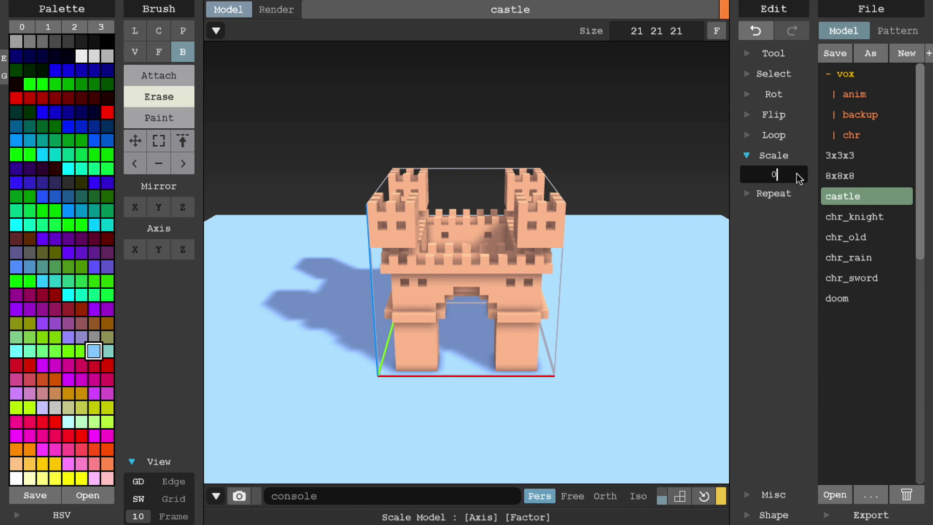
text(0.5)
key(Return)
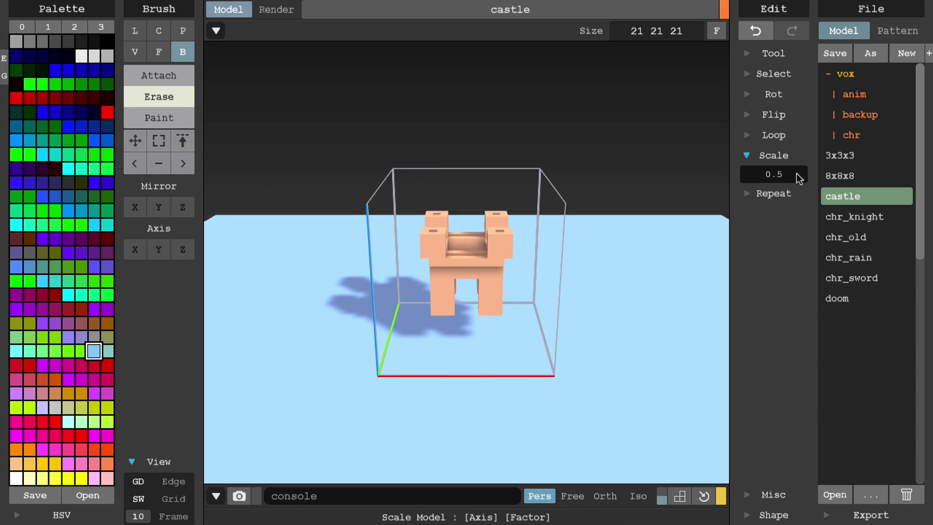
key(super+z)
click(786, 155)
Step: Repeat the castle by a factor of 2, then undo the repeat
click(793, 175)
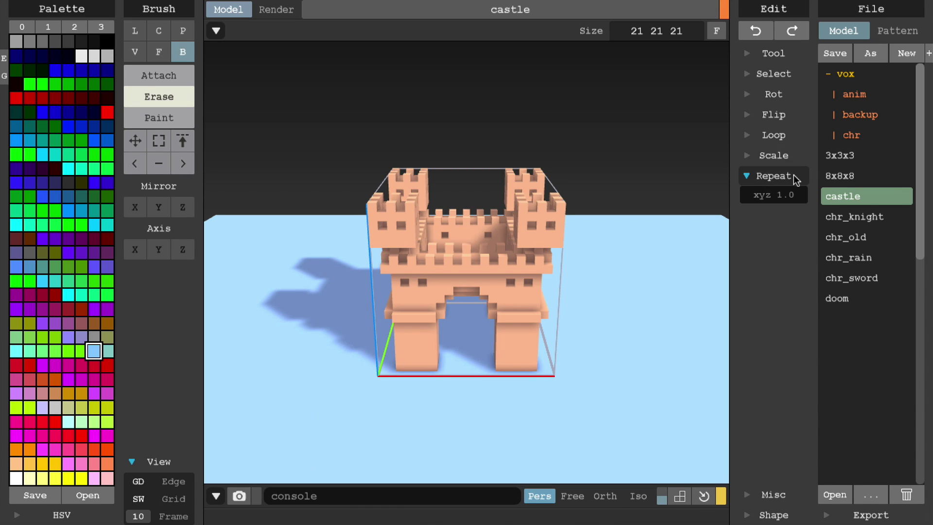
click(799, 196)
text(2)
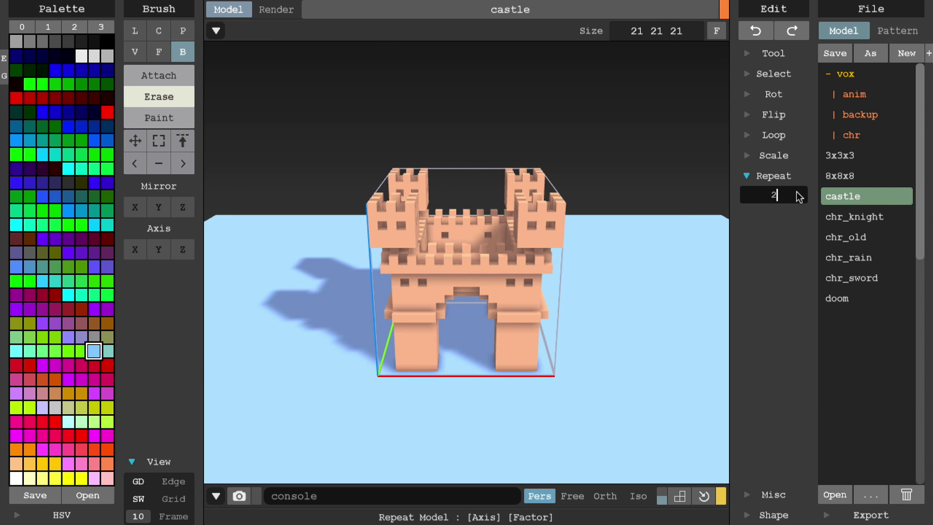
key(Return)
key(super+z)
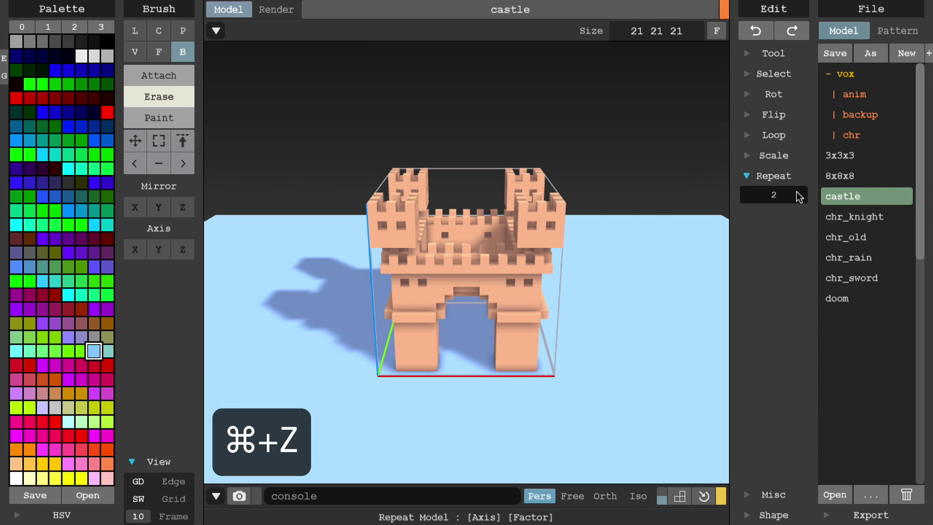
click(794, 174)
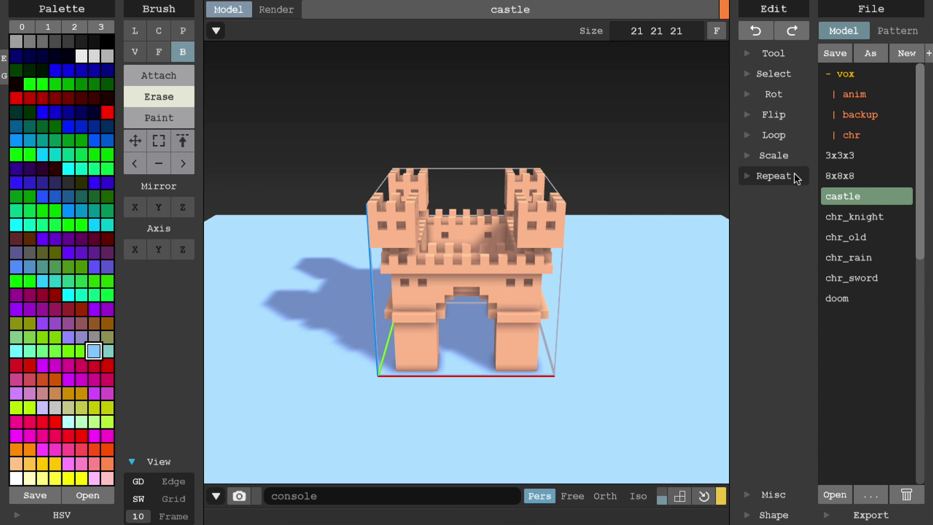
Step: Generate Ellipsoid, Pyramid, Maze, Cylinder, Cone and Perlin shapes, then undo back to the castle
click(773, 515)
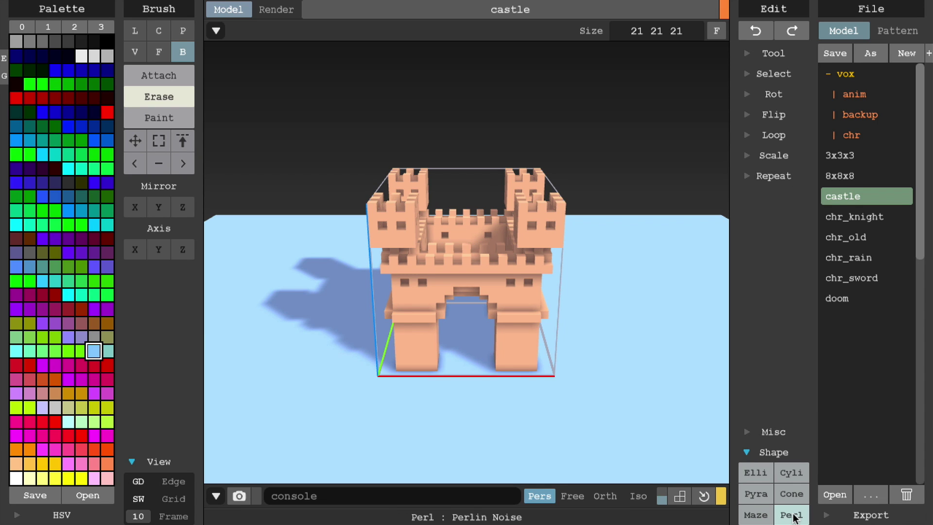
click(766, 473)
click(764, 488)
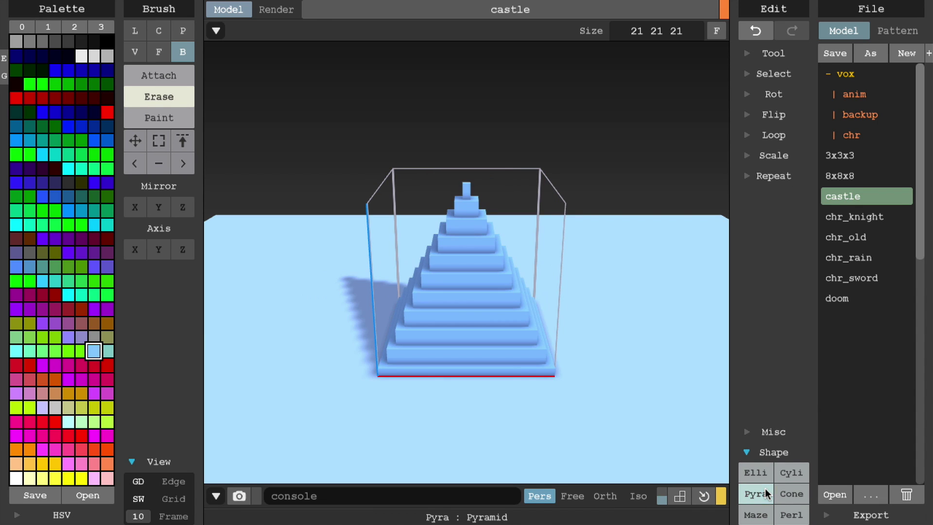
click(764, 515)
click(792, 473)
click(793, 494)
click(797, 514)
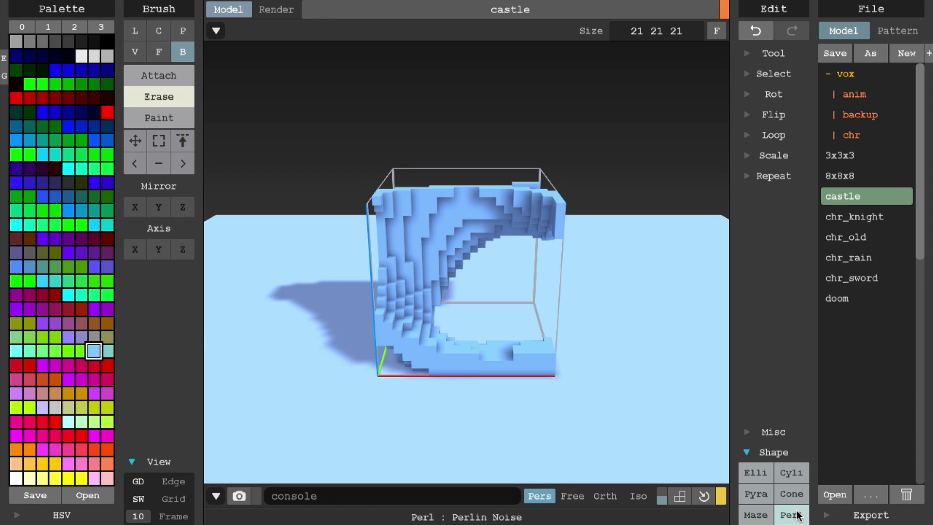
key(super+z)
key(super+z)
key(super+z)
key(super+z)
key(super+z)
key(super+z)
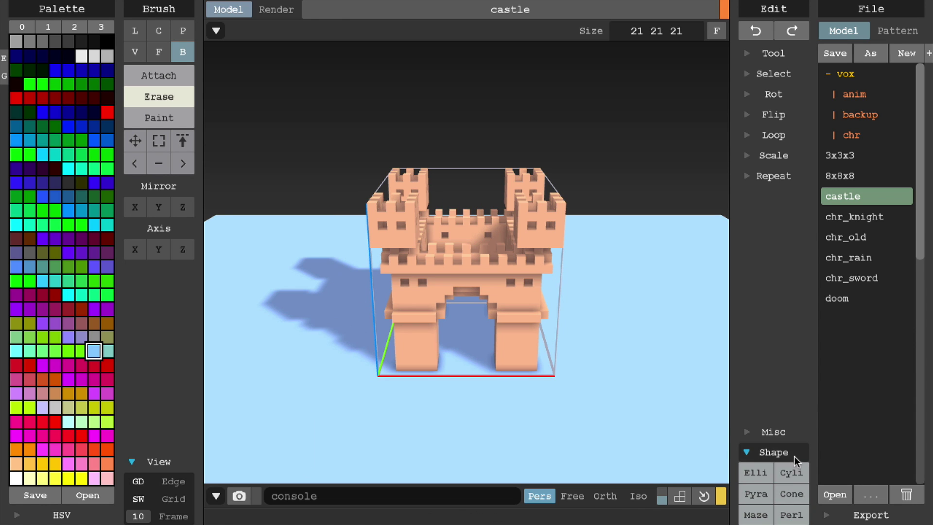
click(793, 452)
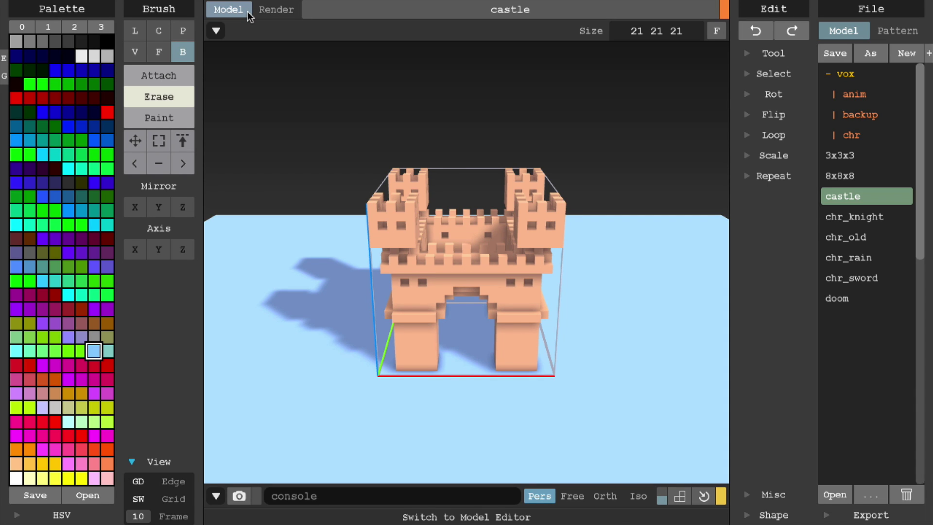
click(266, 12)
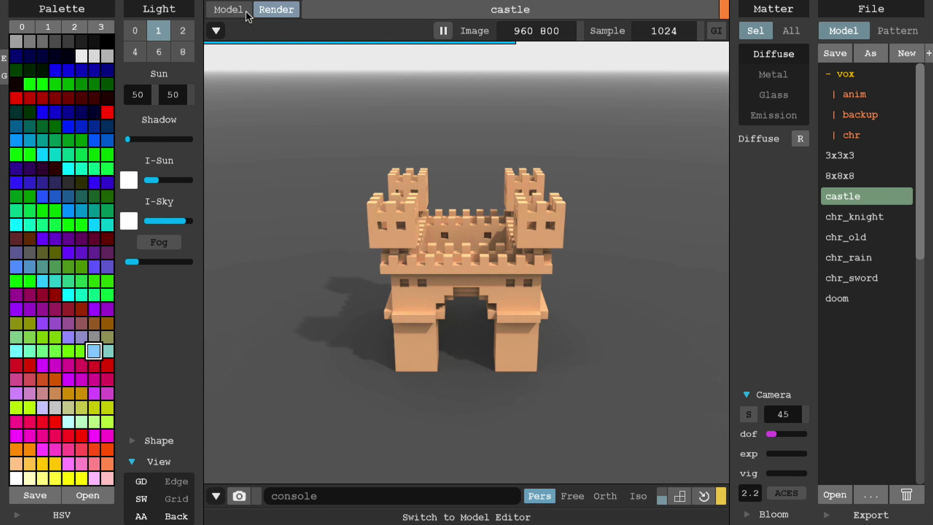
click(246, 11)
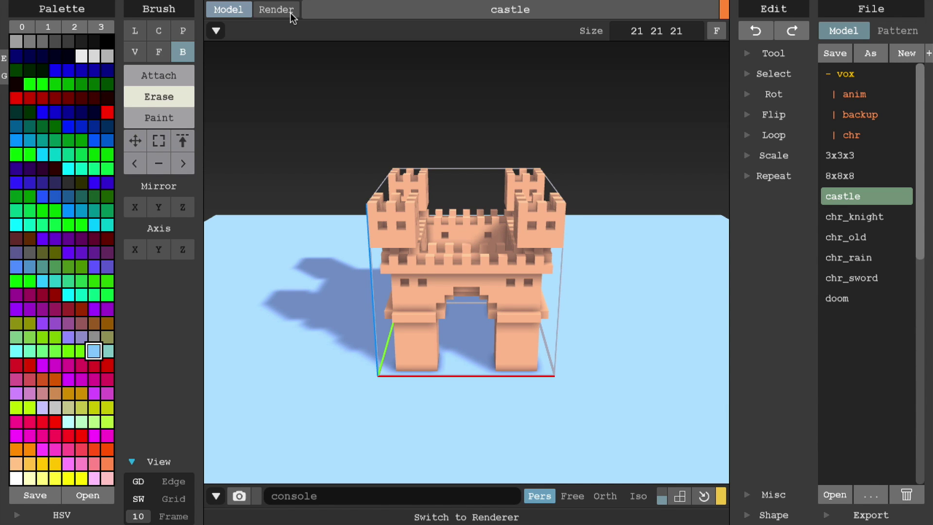
Step: Rename the model to 'castle' in the title bar and save it
double_click(511, 9)
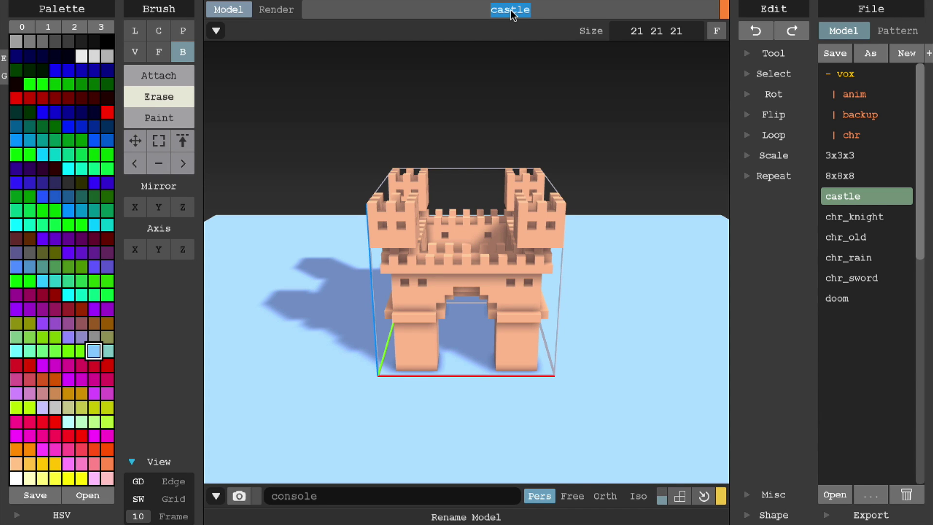
text(castle)
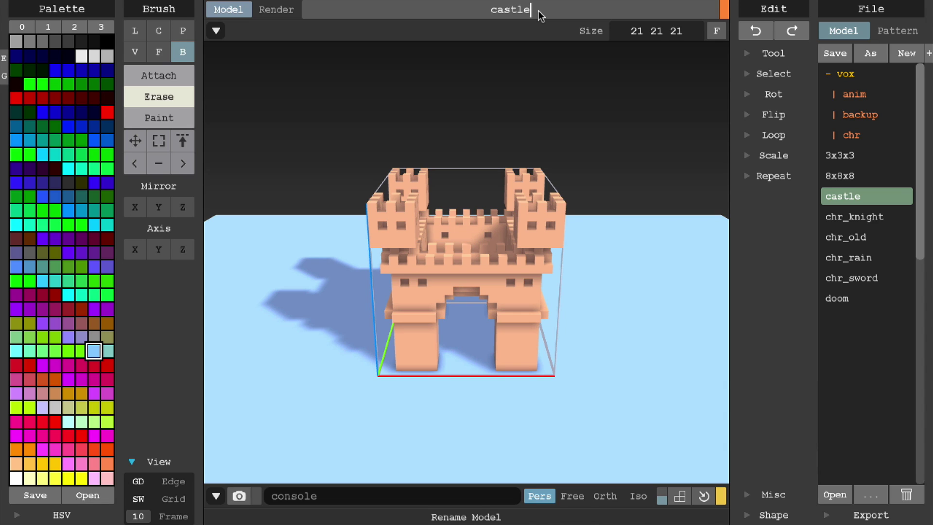
click(723, 12)
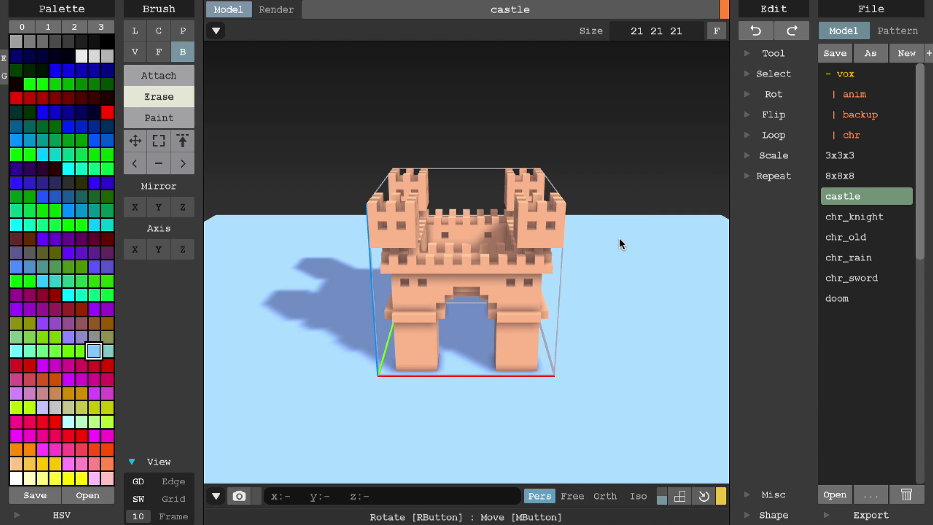
Step: Orbit the view around the castle, zoom out, then zoom back in
right_drag(619, 238, 641, 244)
scroll(641, 245, down, 5)
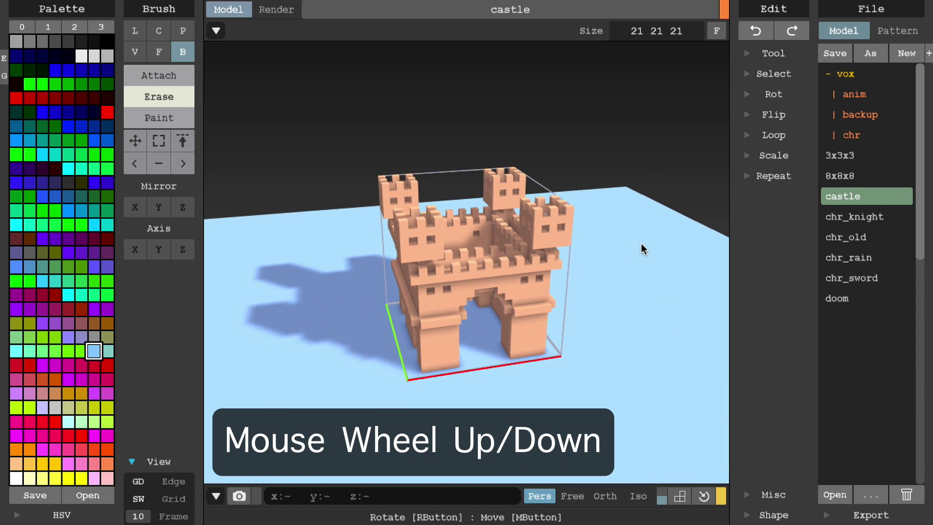
scroll(641, 244, down, 2)
scroll(641, 244, up, 6)
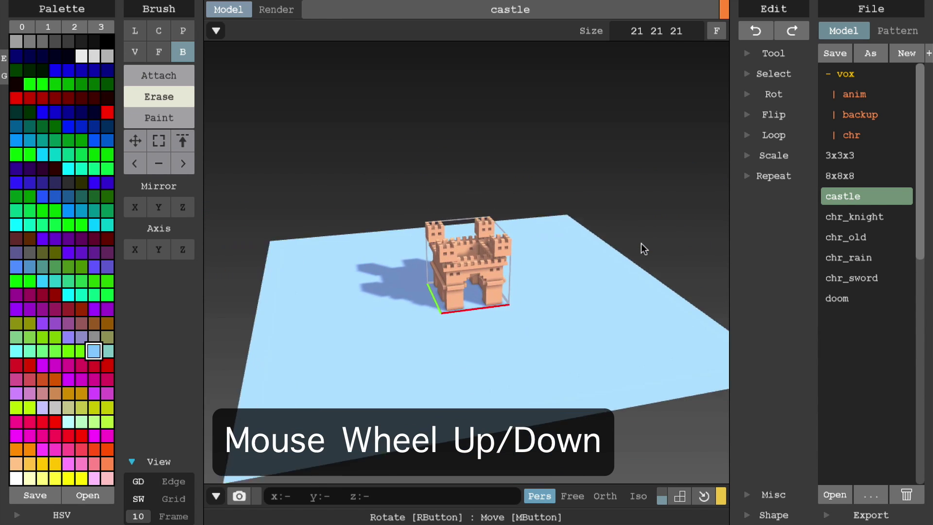
scroll(640, 243, up, 3)
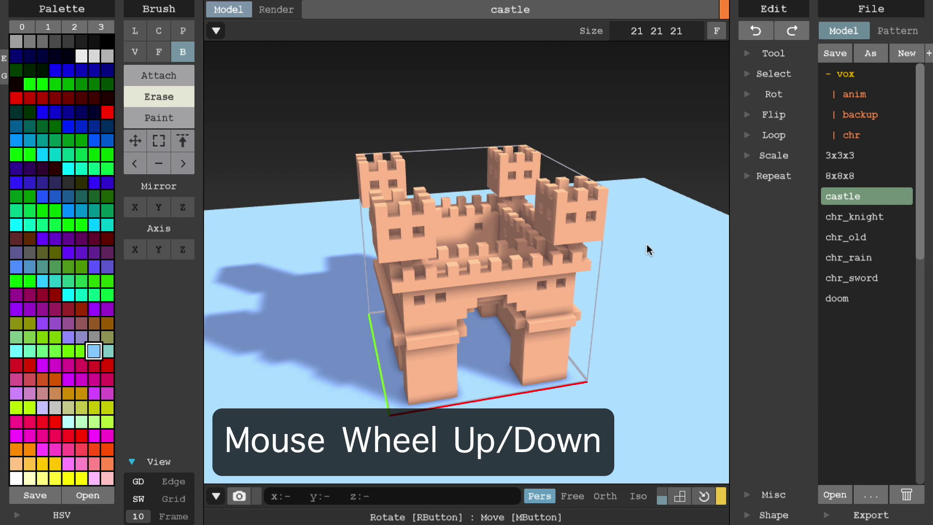
Step: Cancel a viewport screenshot and try free, orthographic and isometric cameras, back to perspective
click(239, 497)
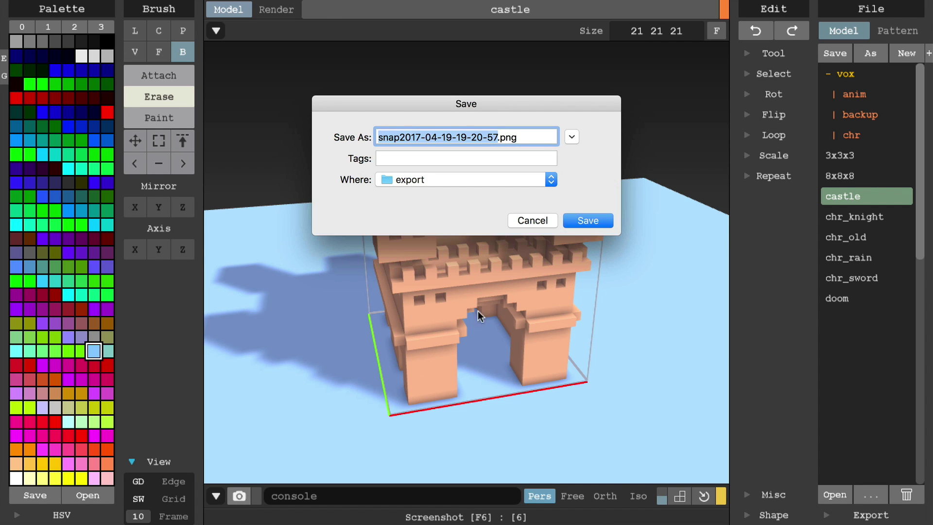
click(521, 218)
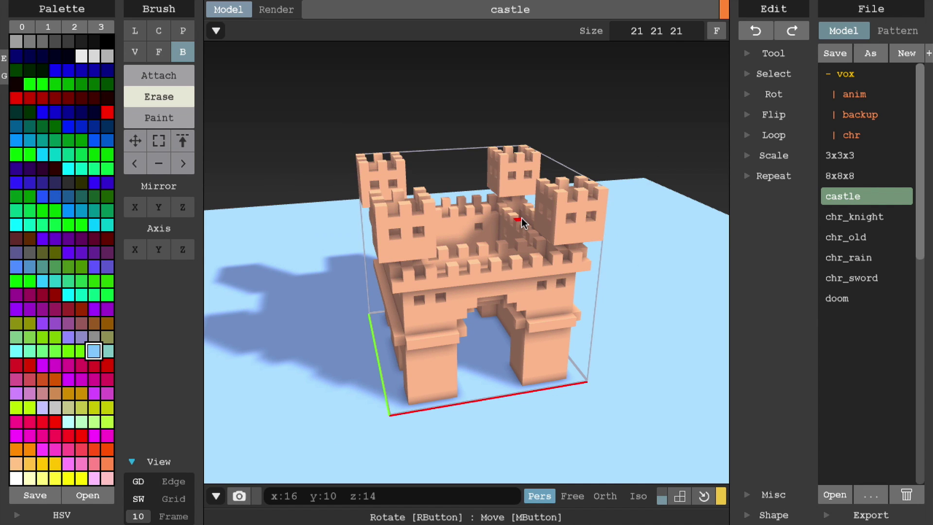
click(569, 502)
click(601, 496)
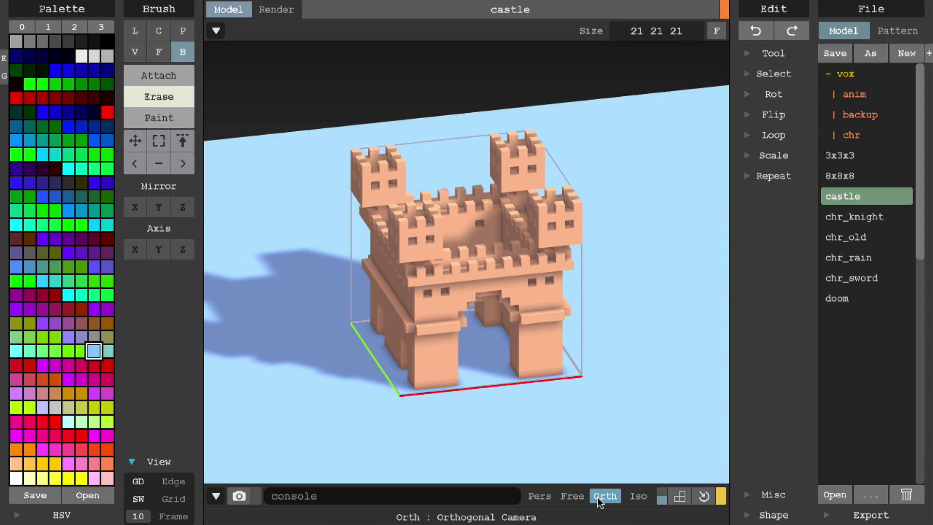
click(633, 496)
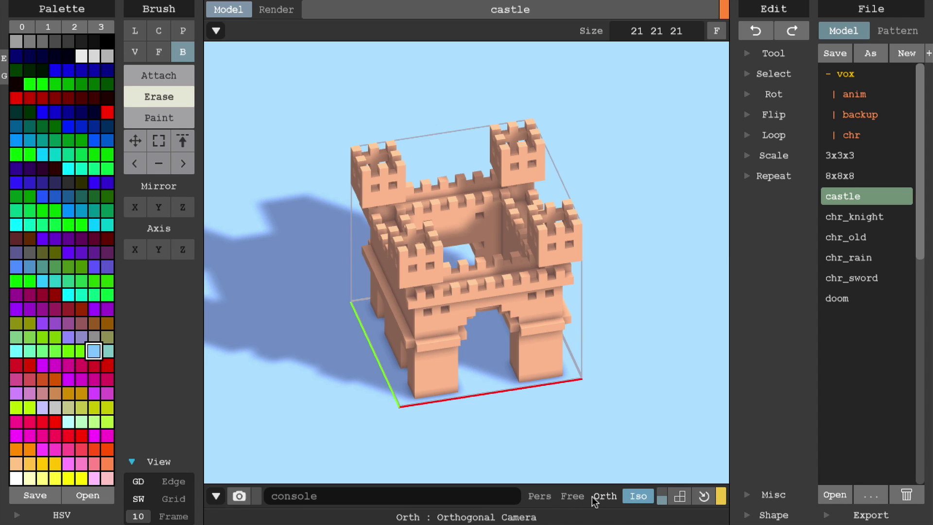
click(538, 497)
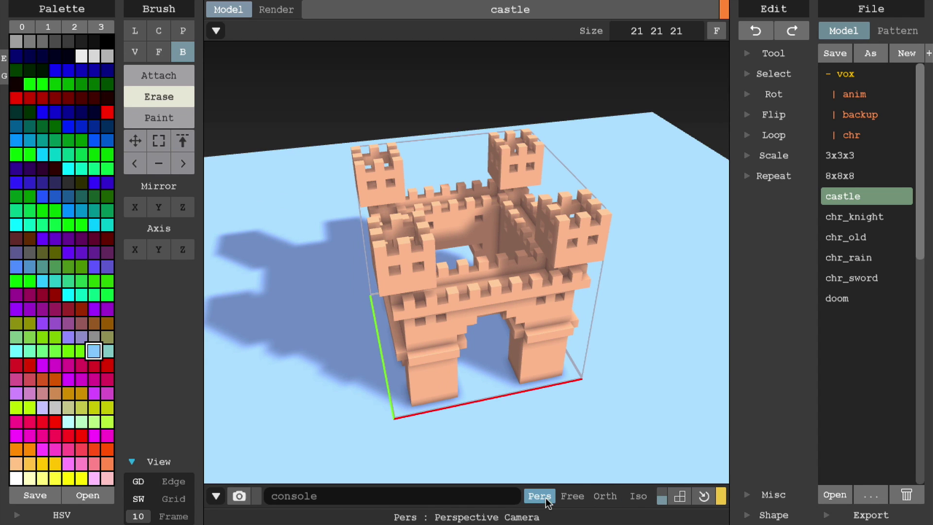
Step: Tilt the view with the angle rulers shown, then hide them and reset to the front view
click(679, 496)
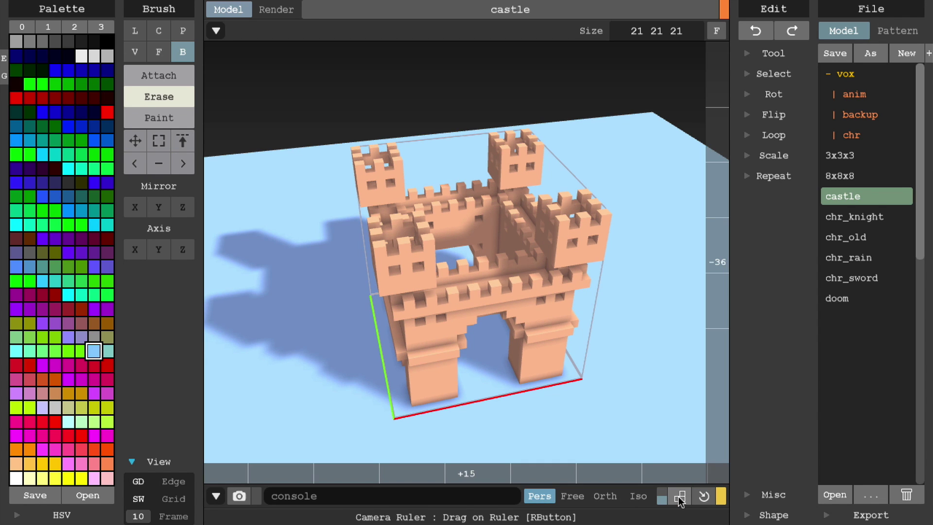
mouse_move(629, 413)
right_down()
mouse_move(616, 386)
mouse_move(632, 401)
right_up()
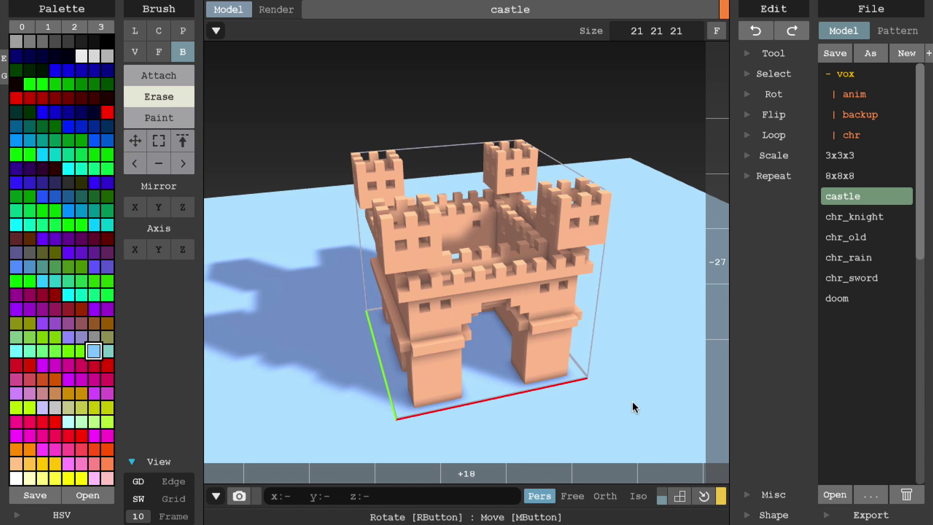
click(679, 496)
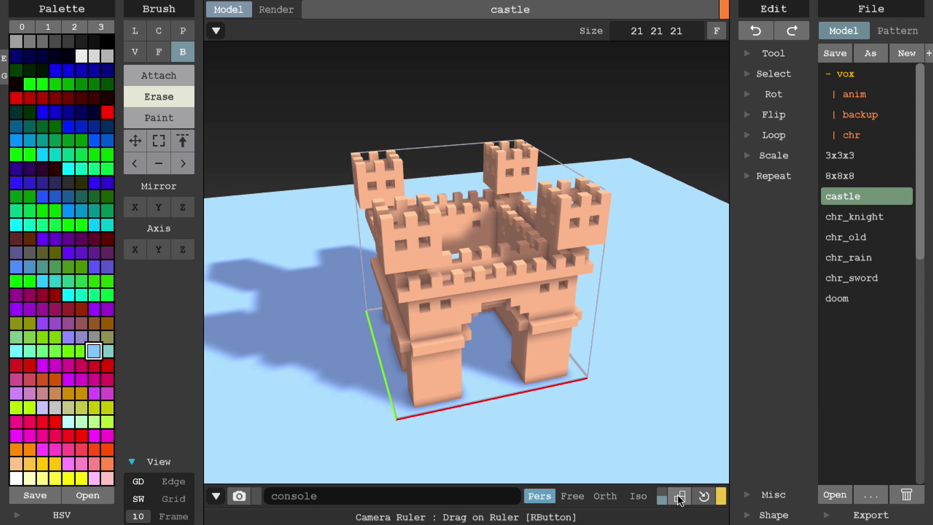
click(703, 496)
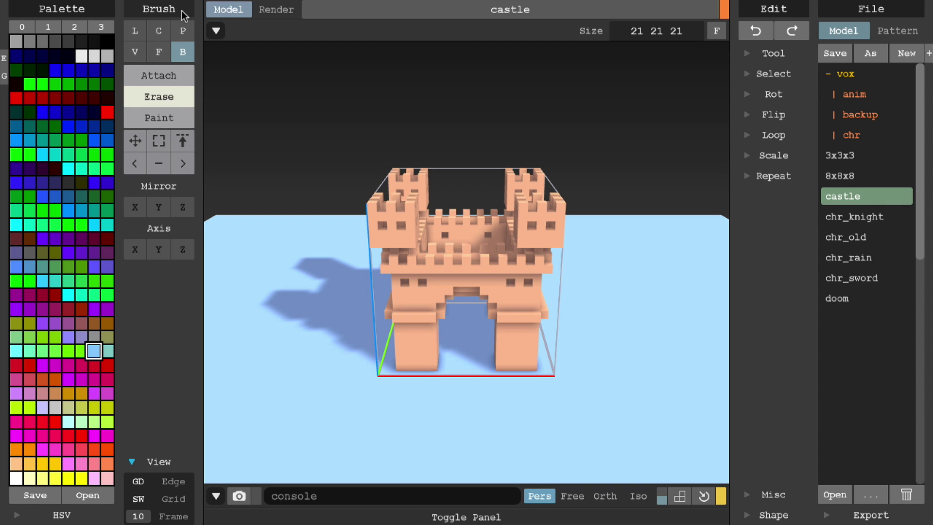
Step: Try the Voxel, Face, Box, Line, Circle and Pattern brush shapes, returning to Voxel
click(136, 54)
click(159, 53)
click(182, 54)
click(135, 31)
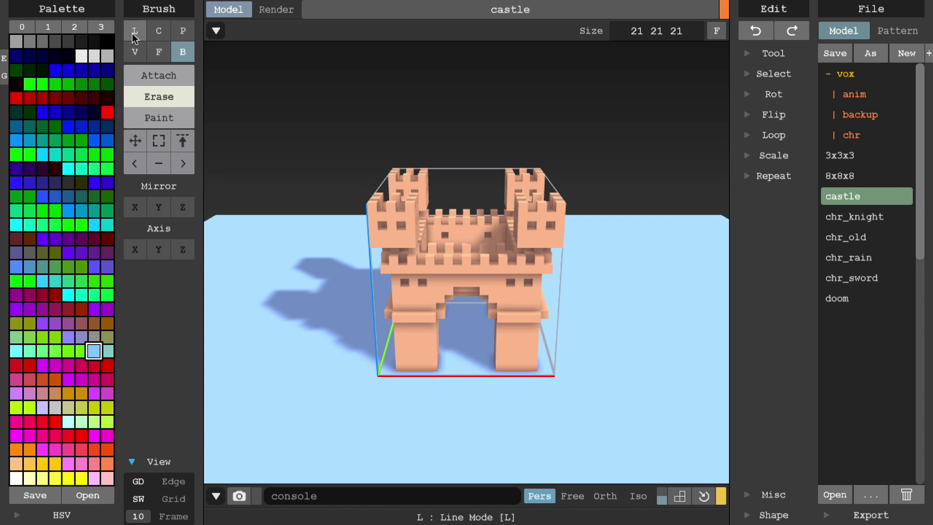
click(156, 33)
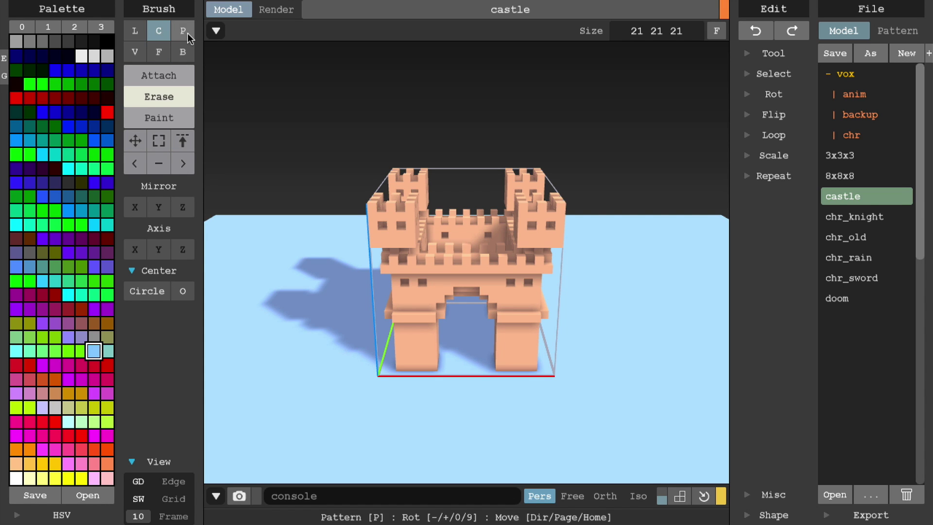
click(186, 33)
click(135, 57)
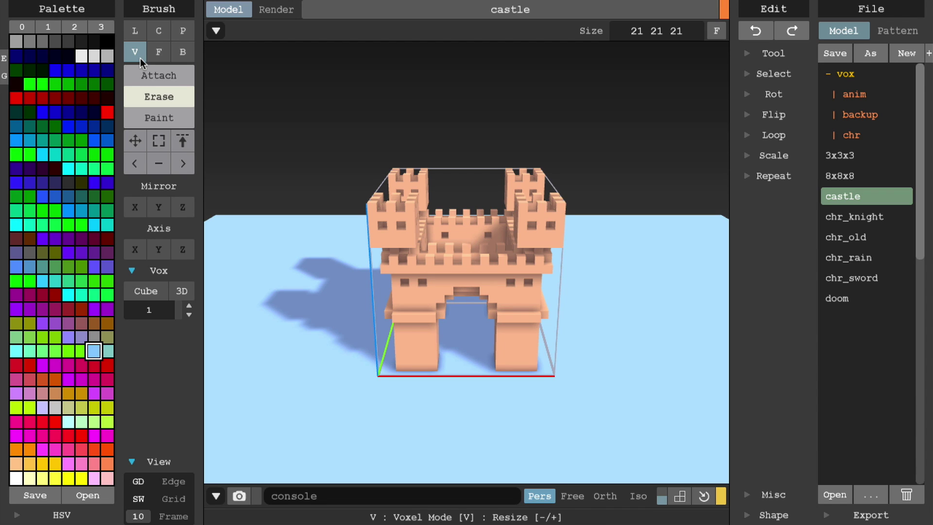
Step: Switch brush shapes by keyboard: V, then B, then back to V
key(v)
key(b)
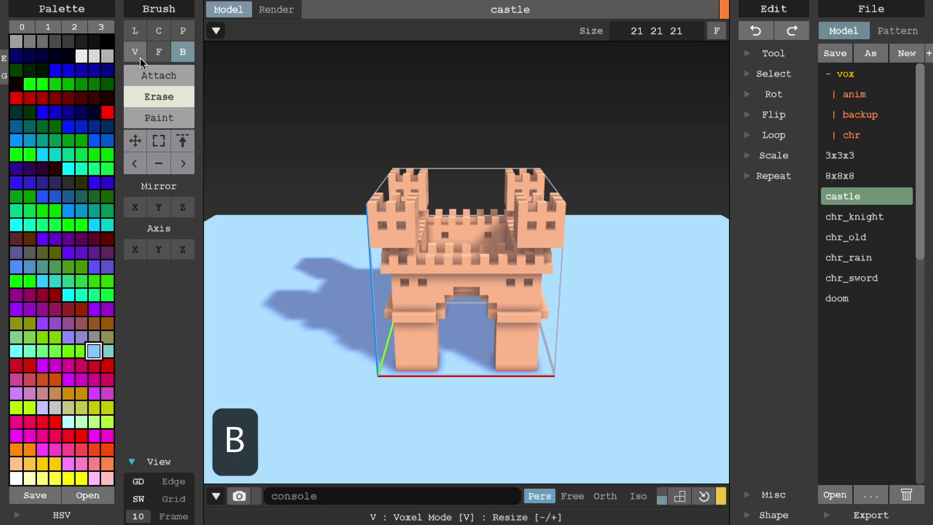
key(v)
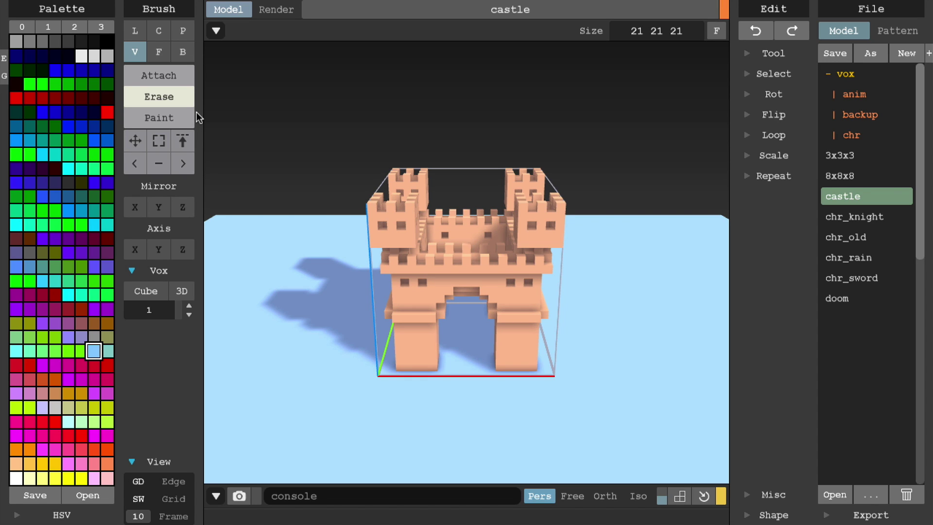
Step: Attach two light-blue voxels inside the castle gate, then erase both
click(187, 75)
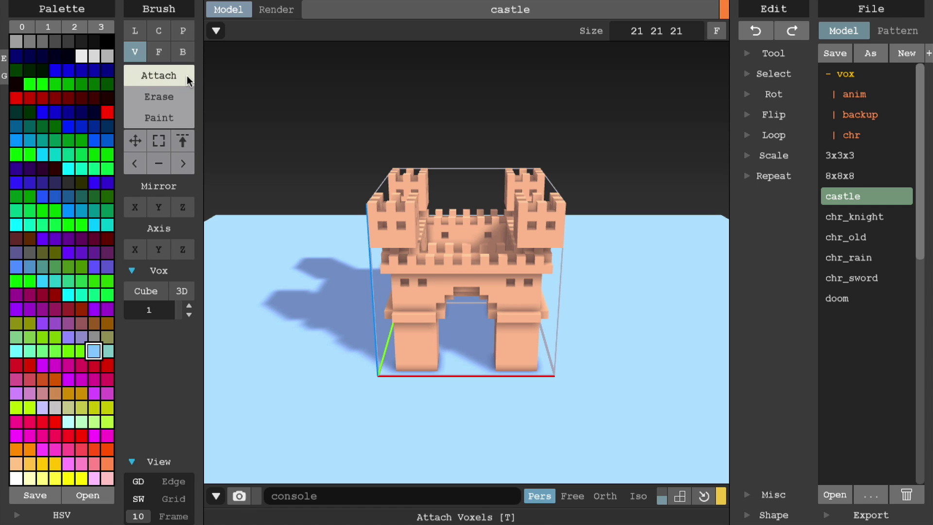
click(465, 364)
click(473, 364)
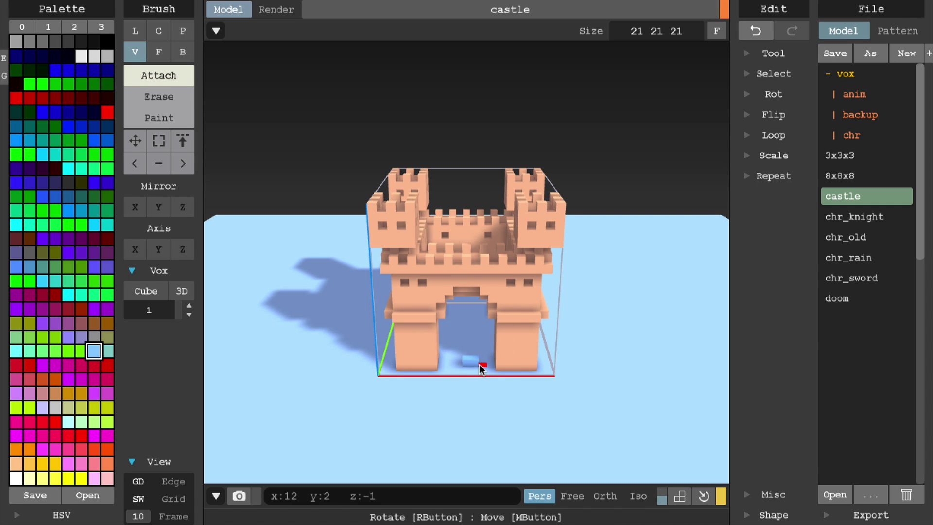
click(146, 97)
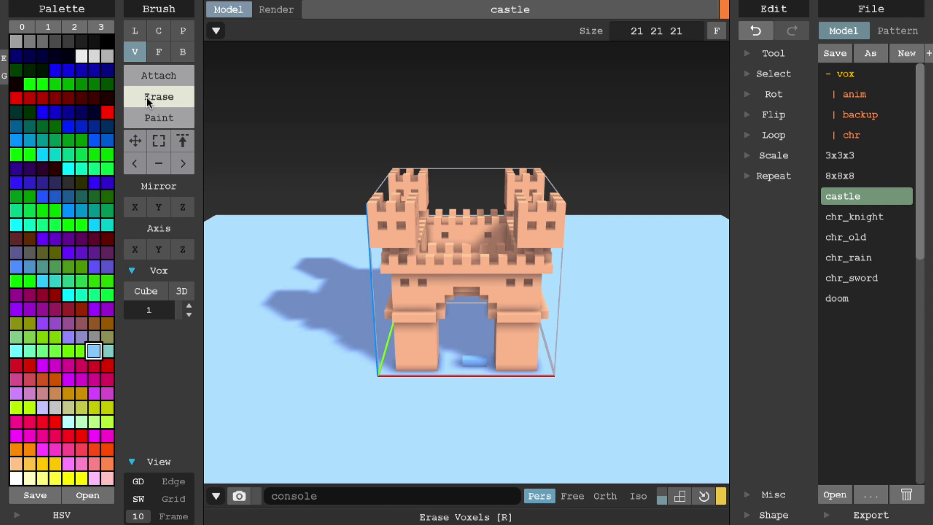
click(484, 362)
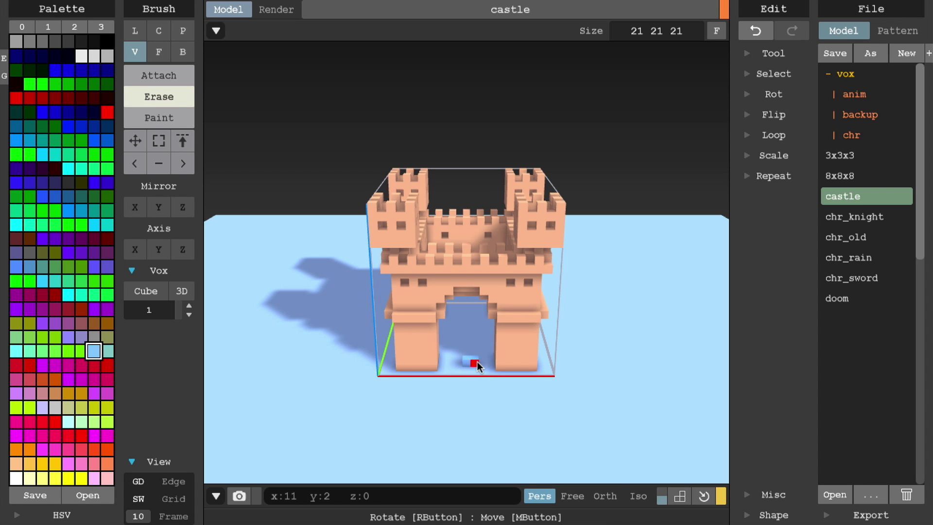
click(468, 362)
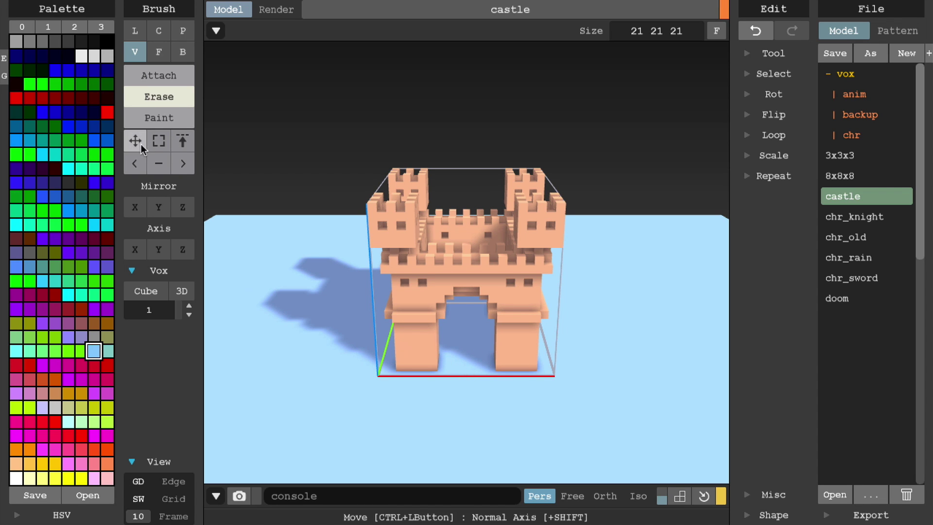
Step: Select Paint mode, then use Move to shift the castle voxels two steps sideways
click(139, 120)
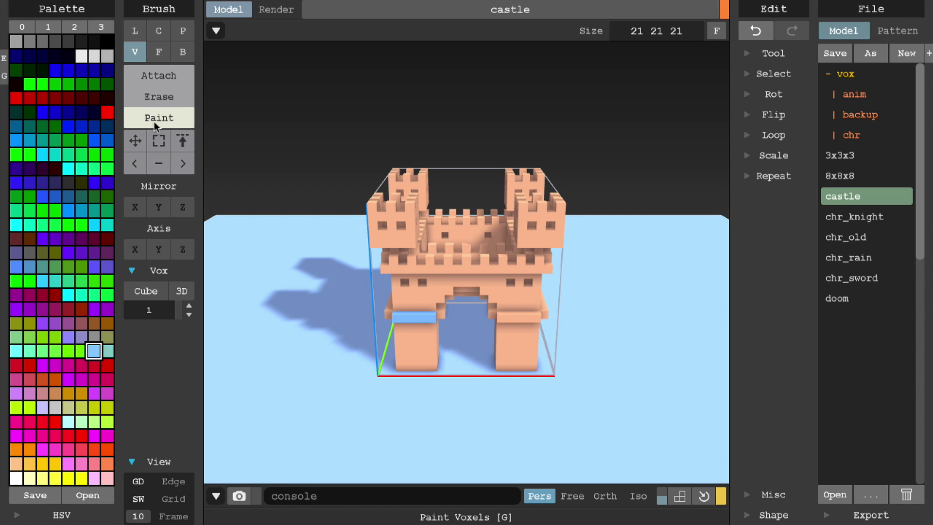
click(135, 142)
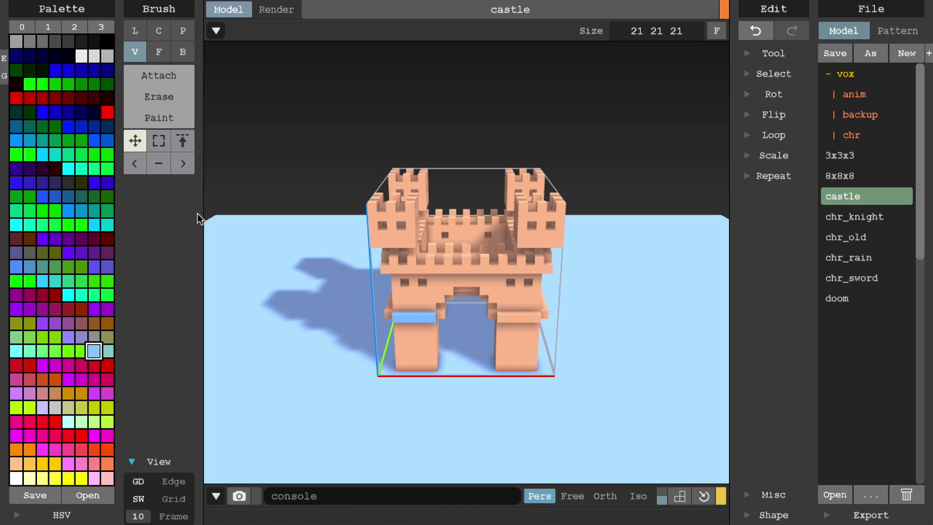
mouse_move(504, 323)
mouse_down()
mouse_move(562, 320)
mouse_move(465, 328)
mouse_move(504, 328)
mouse_up()
Step: Preview the castle in default palettes 1, 2 and 3, then return to palette 0
click(55, 27)
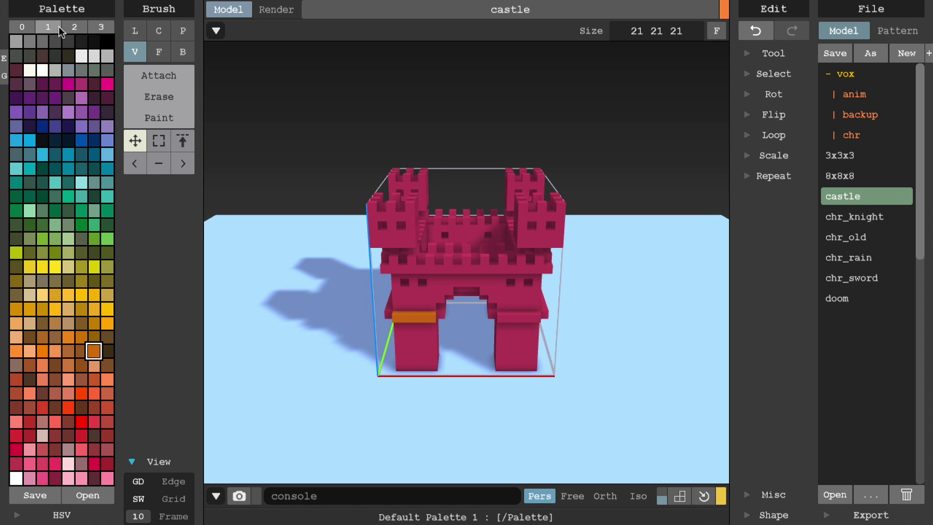
click(72, 25)
click(93, 27)
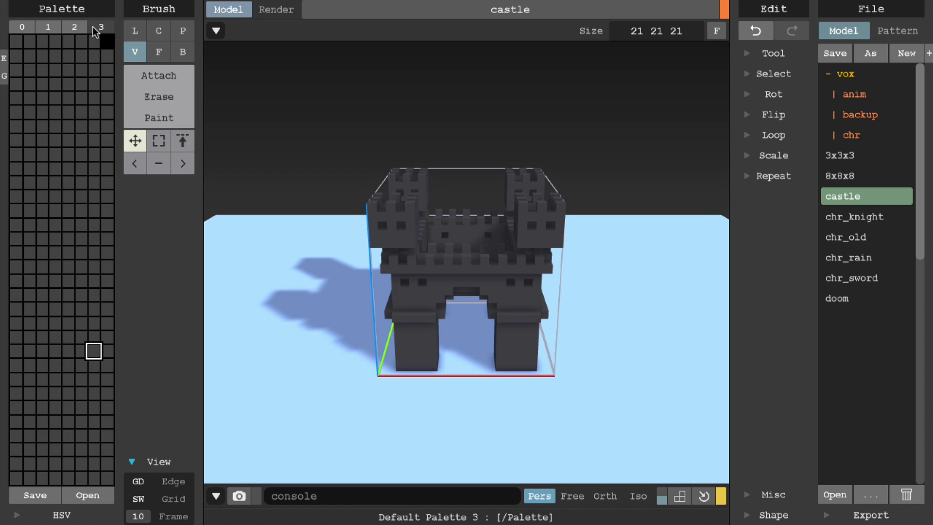
click(28, 27)
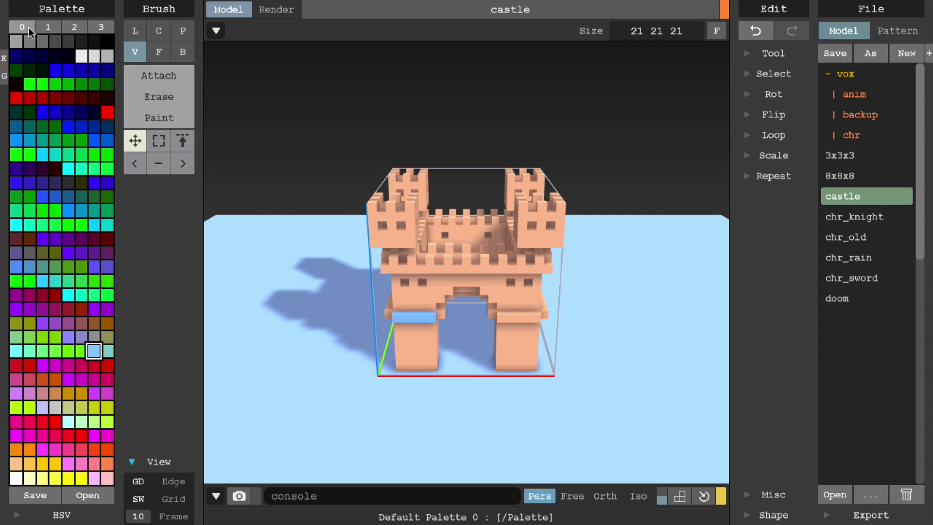
Step: Pick palette 0's light grey (238 238 238) for Attach mode and expand the colour editor
click(80, 56)
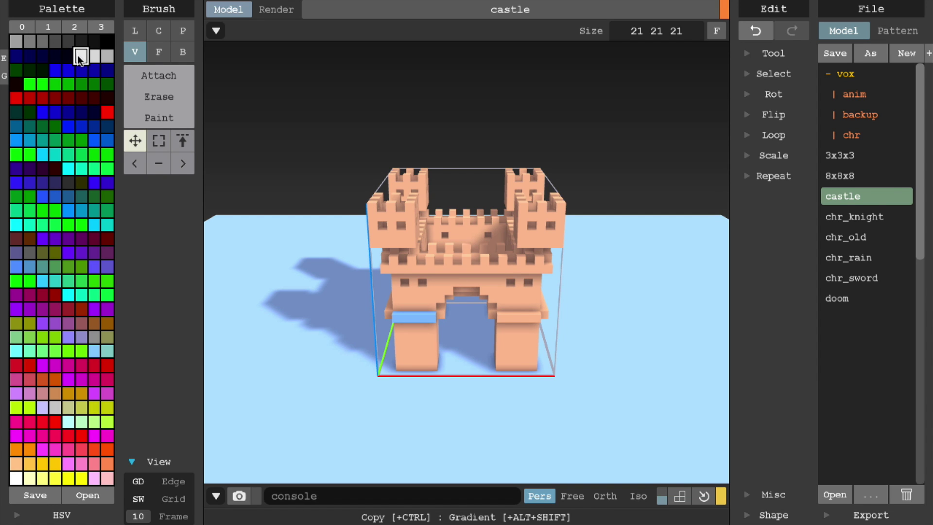
click(132, 71)
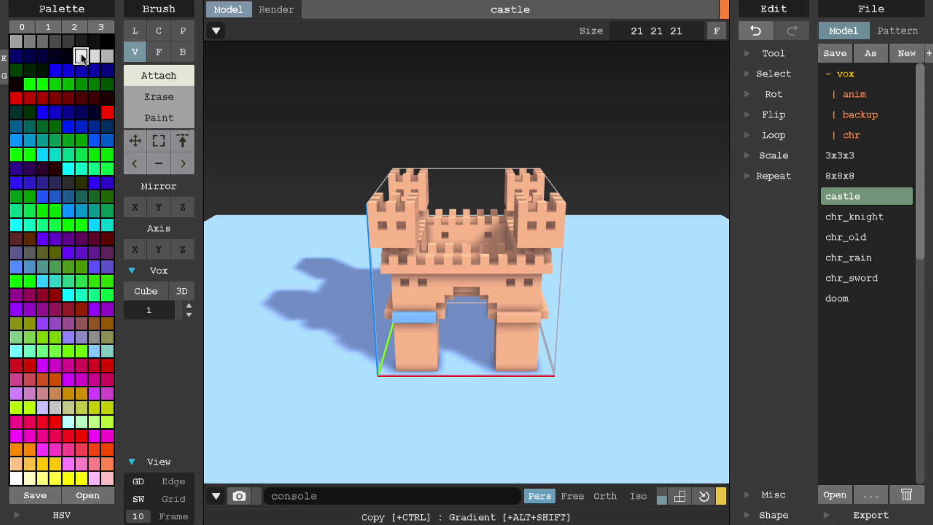
click(77, 515)
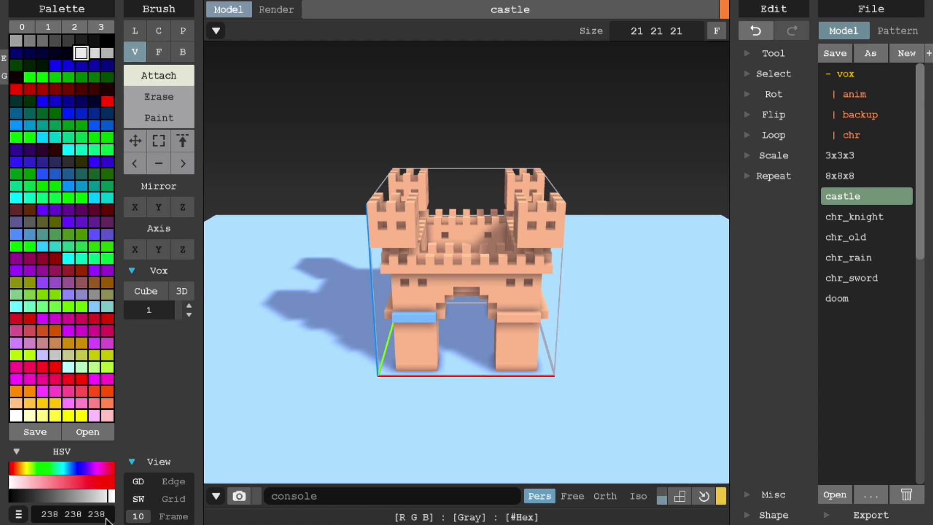
click(19, 514)
click(19, 513)
click(40, 433)
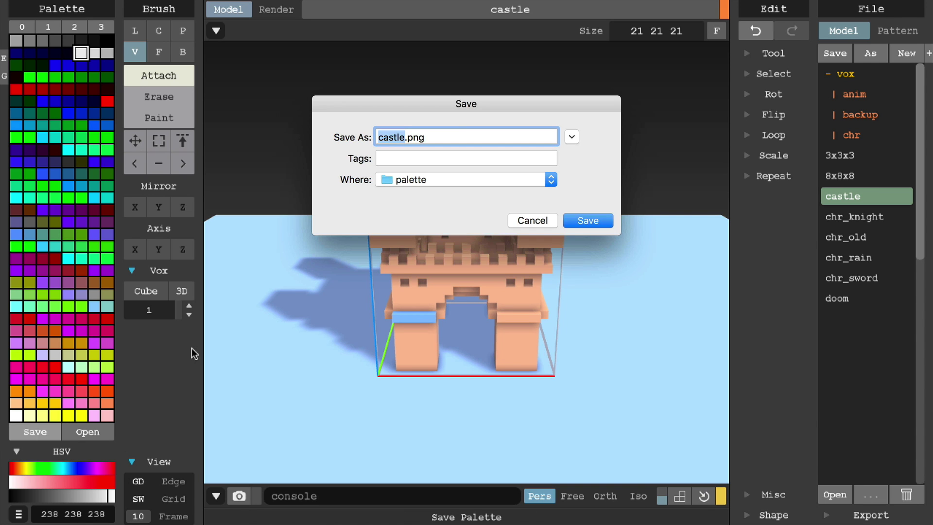
click(532, 220)
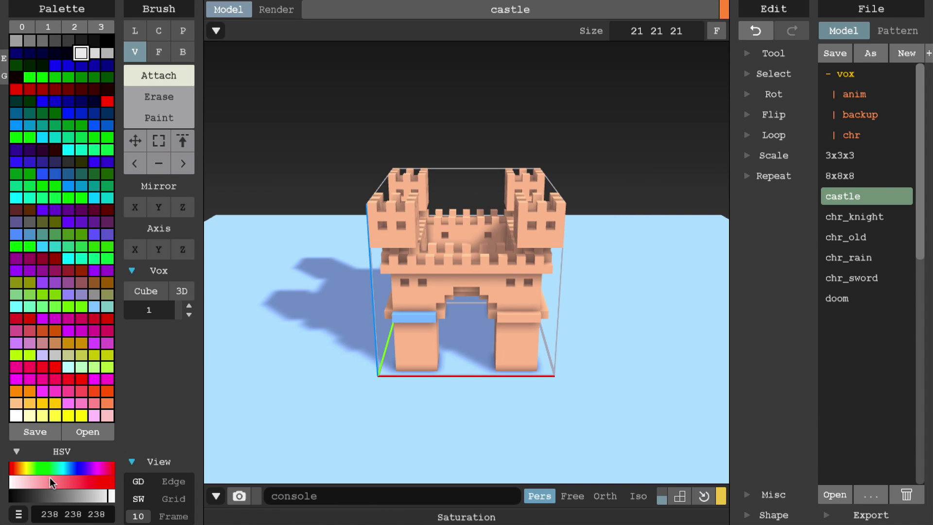
click(87, 432)
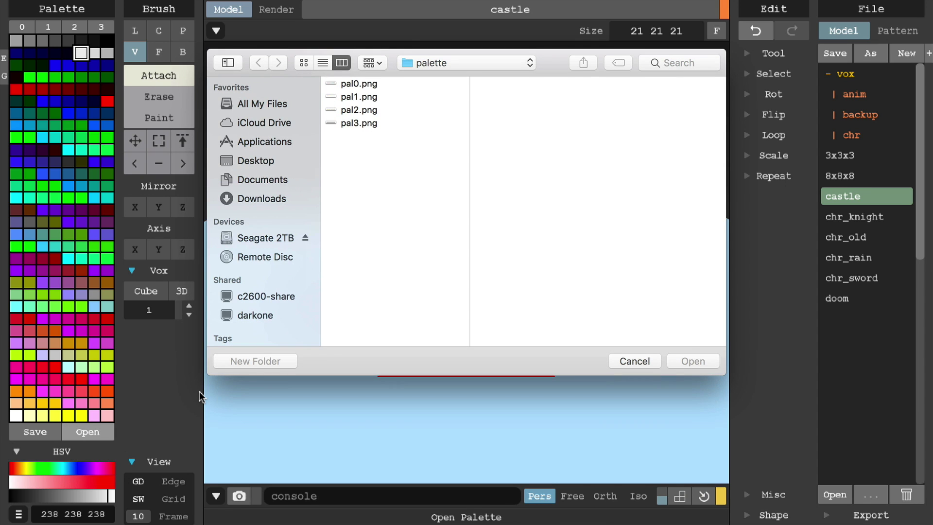
double_click(350, 85)
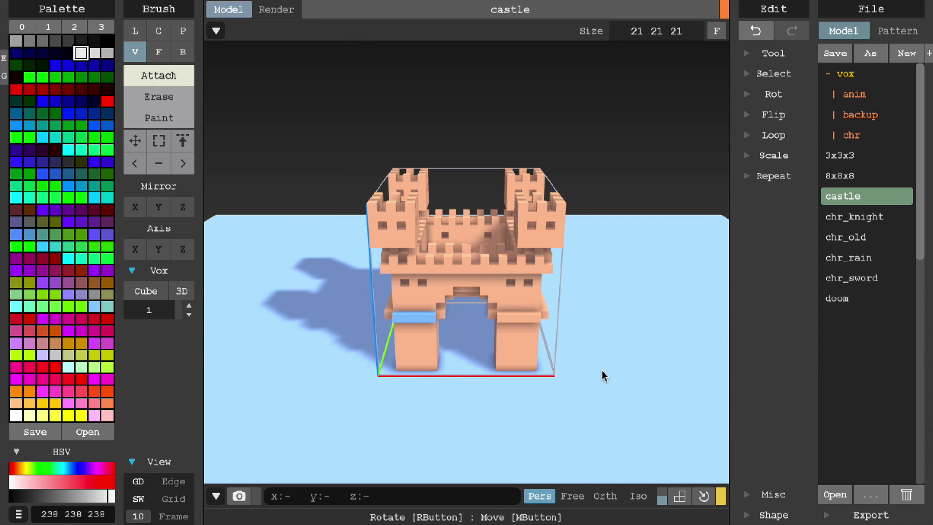
Step: Fill the four front window recesses of the castle with light grey voxels
right_drag(601, 371, 558, 311)
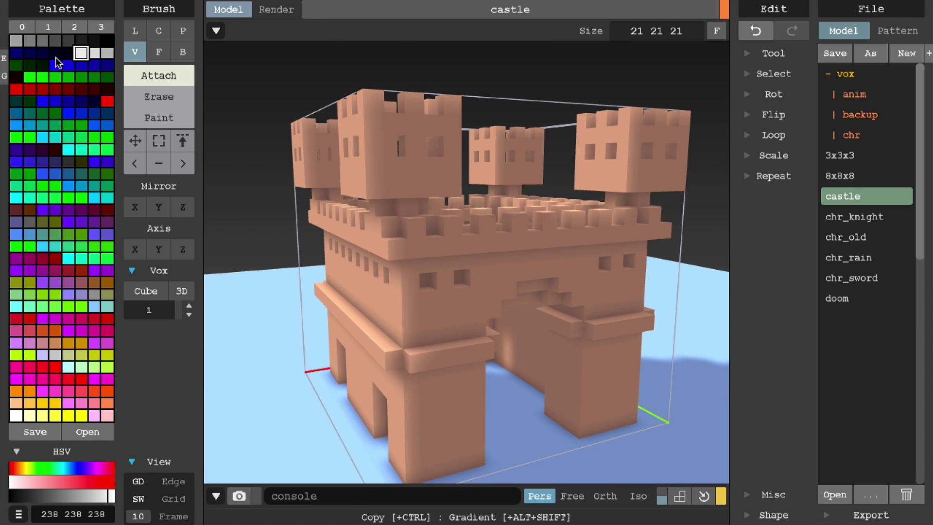
click(428, 281)
click(461, 277)
click(605, 264)
click(629, 262)
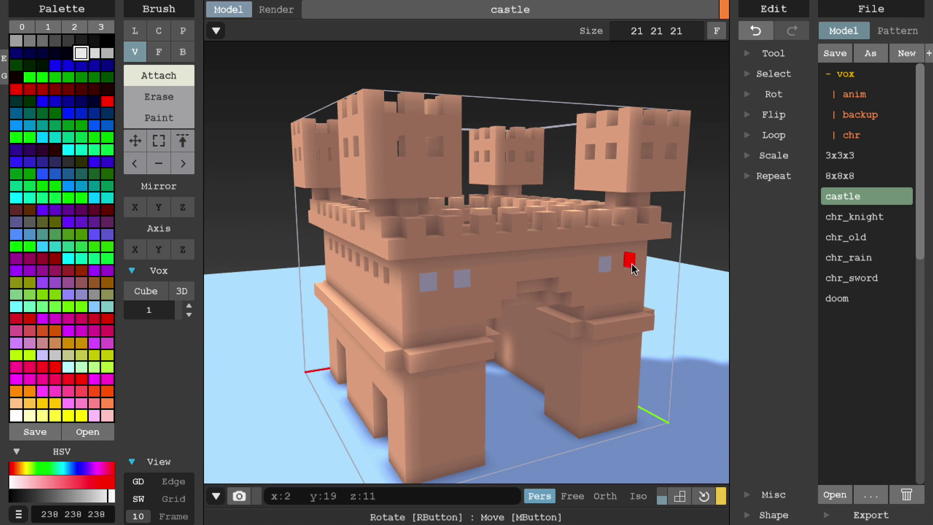
Step: Erase the wall voxel between the windows, then reselect Attach from a top-down view
click(159, 96)
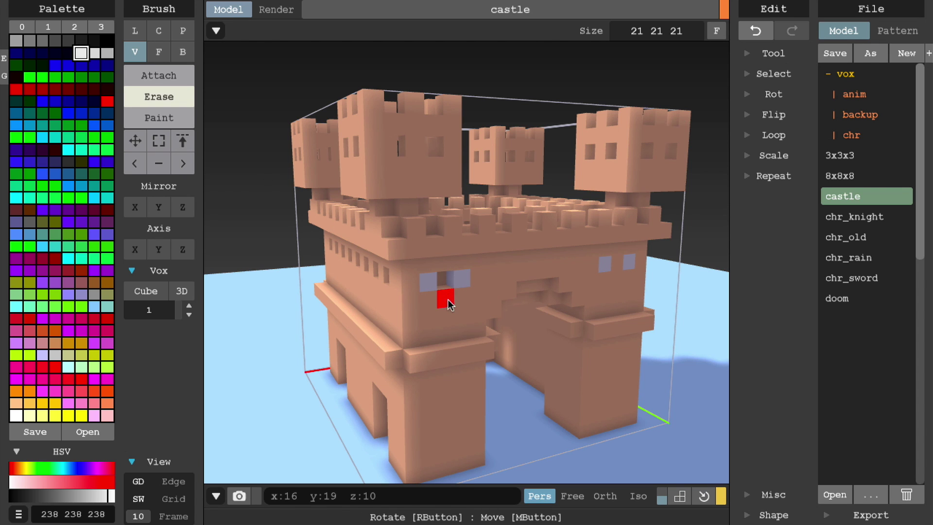
click(447, 284)
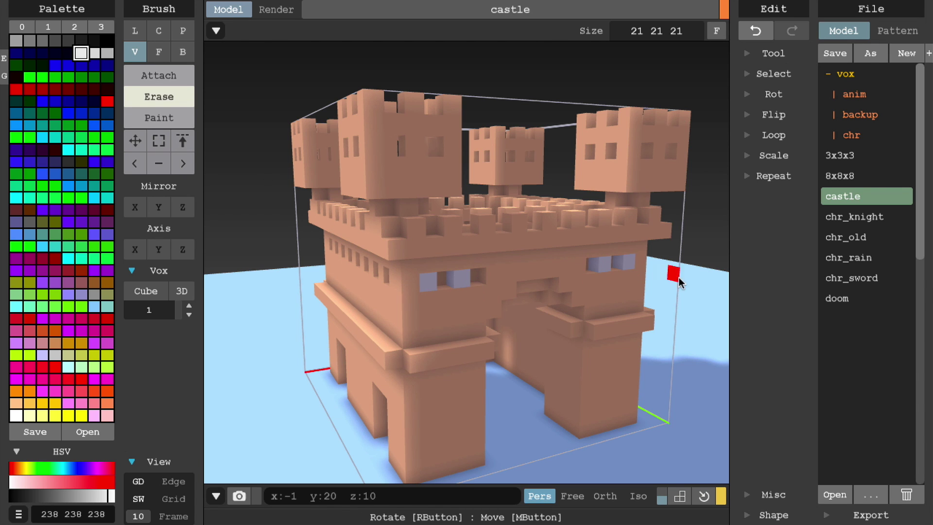
right_drag(678, 277, 367, 255)
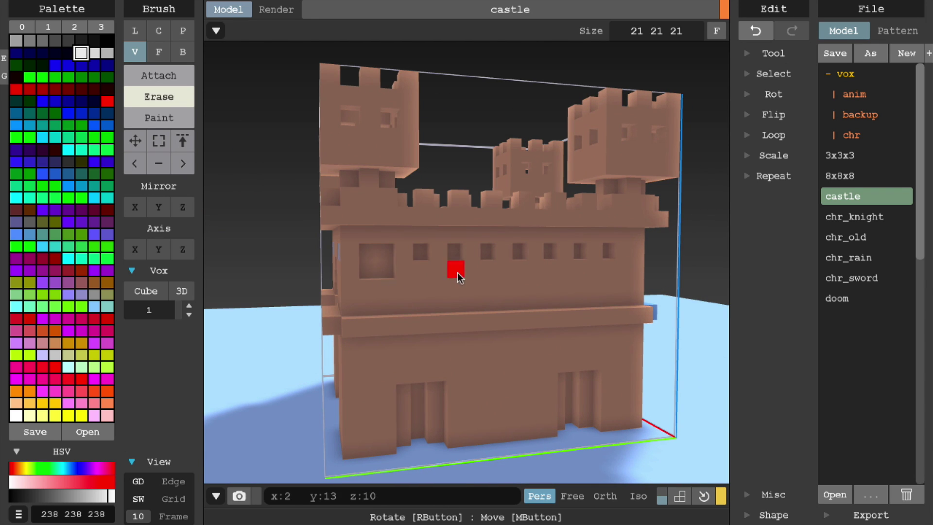
right_drag(619, 256, 357, 289)
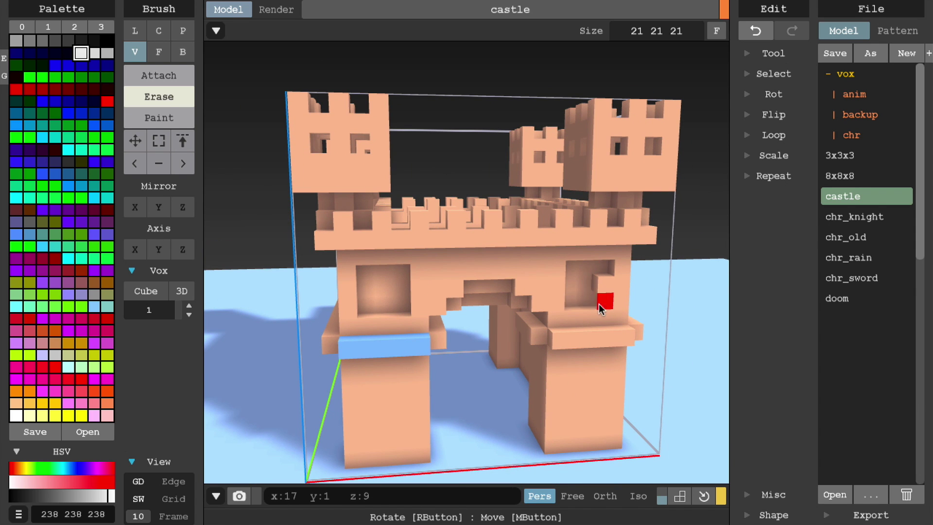
mouse_move(599, 304)
right_down()
mouse_move(585, 307)
mouse_move(209, 119)
right_up()
click(159, 75)
right_drag(272, 175, 358, 262)
drag(374, 267, 503, 292)
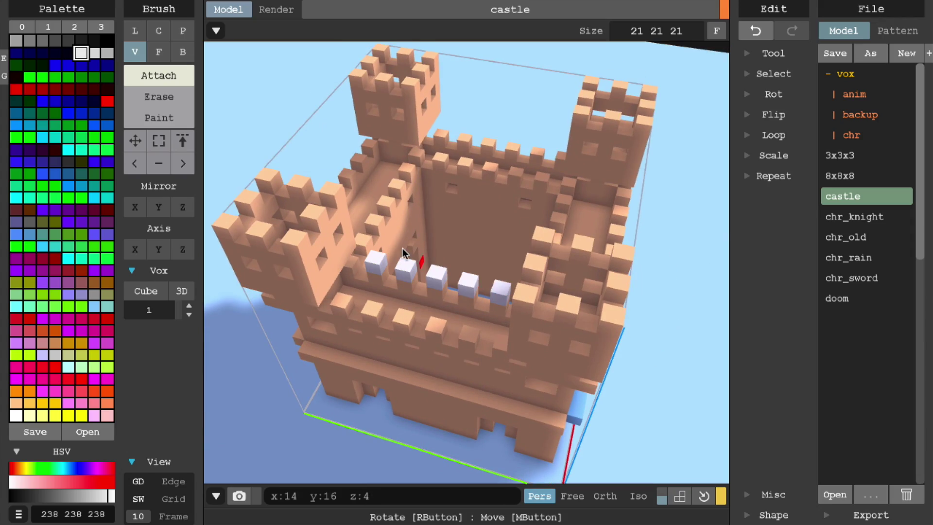